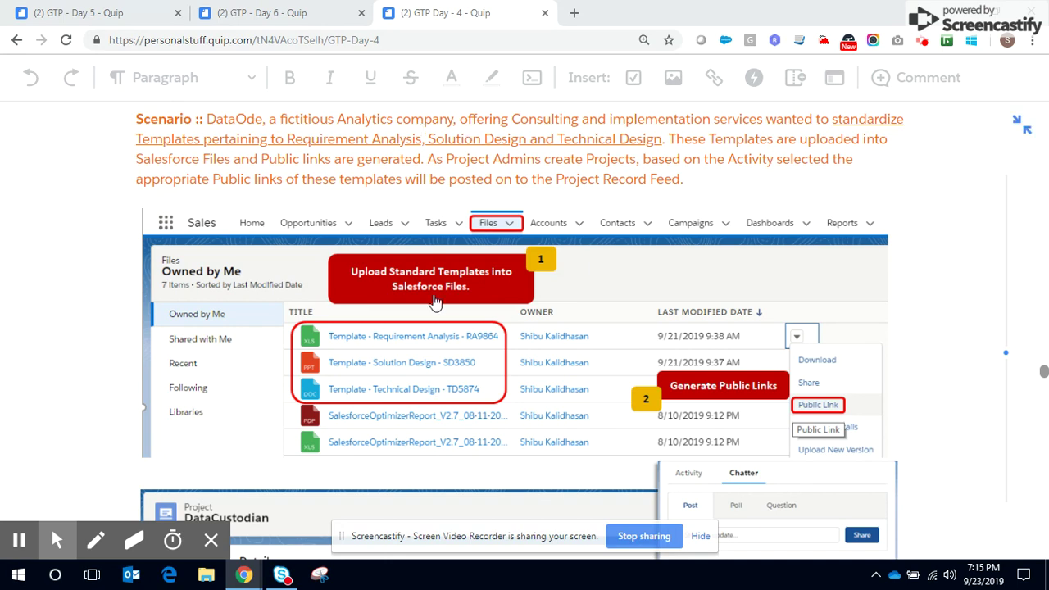
Step: Scroll the GTP Day 4 Quip document past the Project record example to the Approval Process notes
{"action": "scroll", "coordinate": [435, 305], "scroll_direction": "down", "scroll_amount": 1}
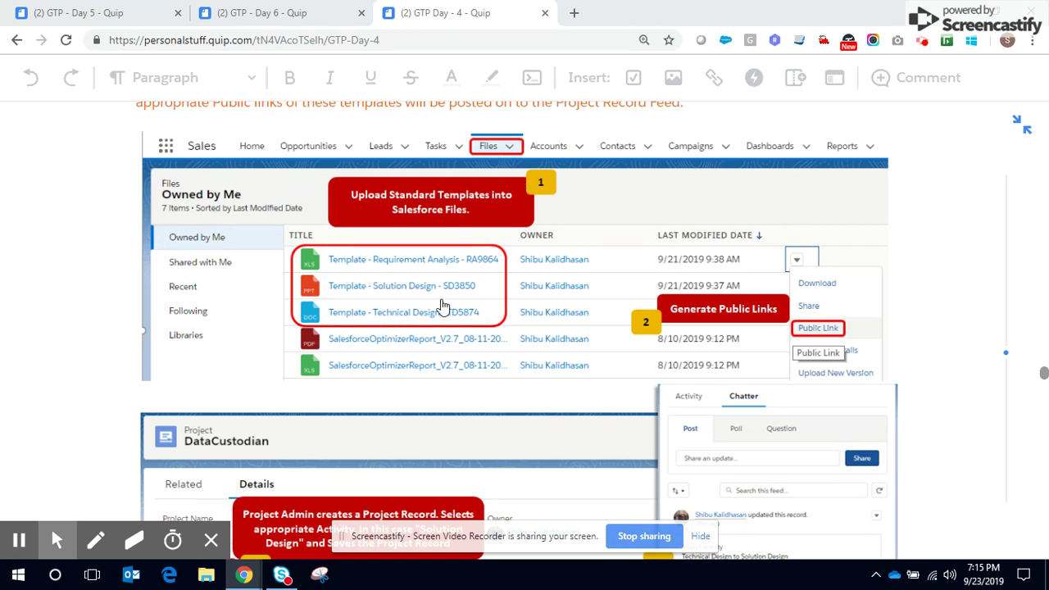
{"action": "scroll", "coordinate": [599, 300], "scroll_direction": "down", "scroll_amount": 1}
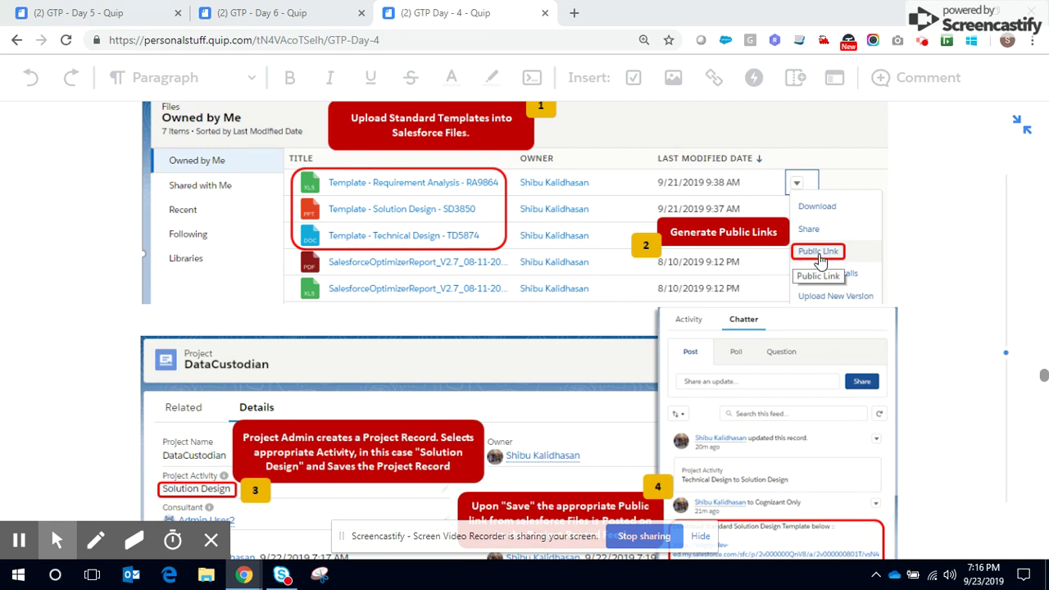
{"action": "scroll", "coordinate": [517, 300], "scroll_direction": "down", "scroll_amount": 3}
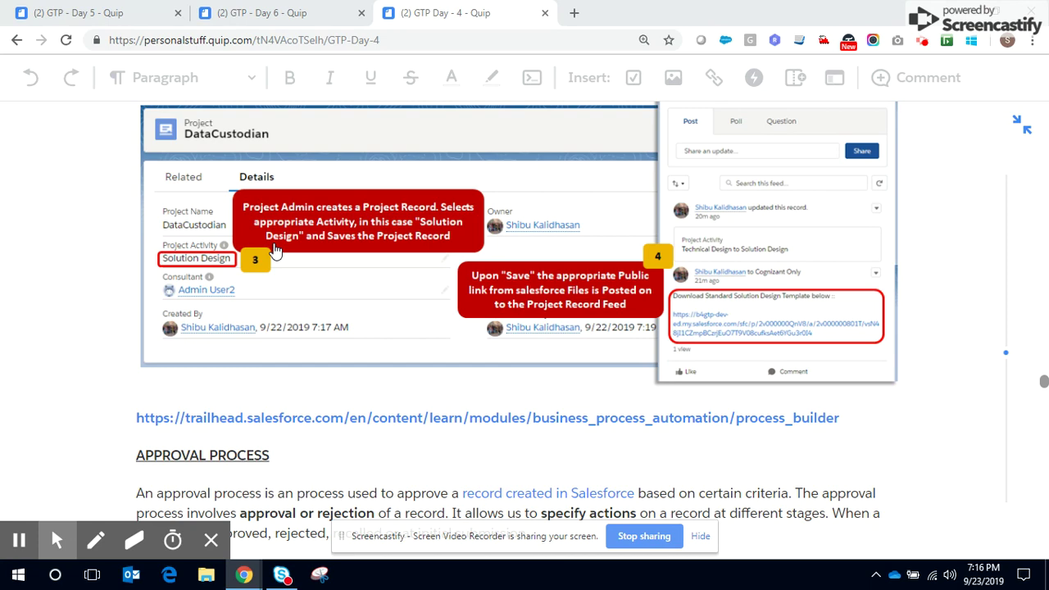
Step: In Salesforce Files, generate and copy the Requirement Analysis template's public link
{"action": "key", "text": "alt+Tab"}
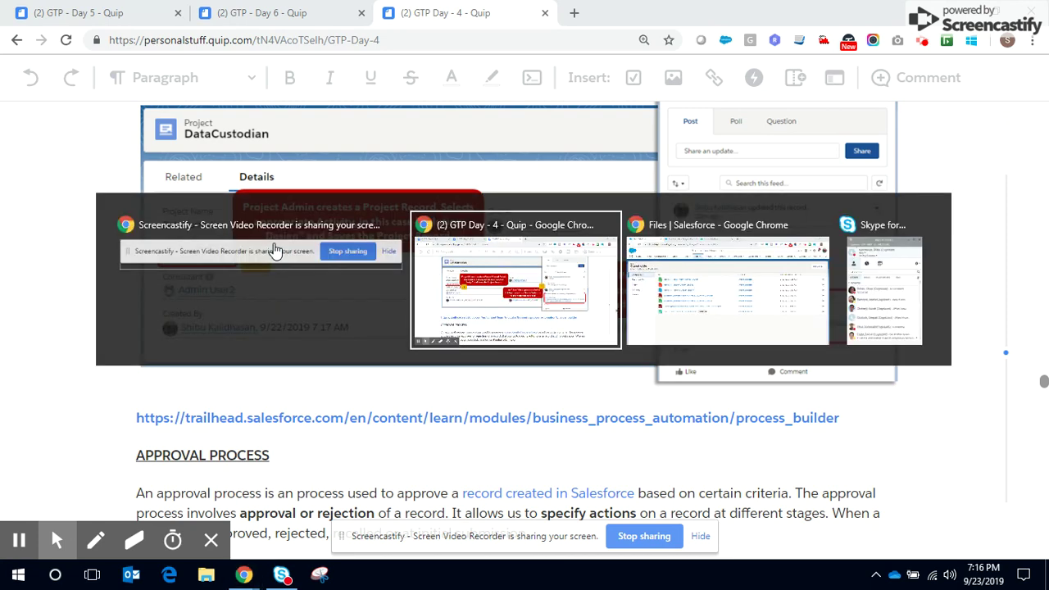
{"action": "key", "text": "alt+Tab"}
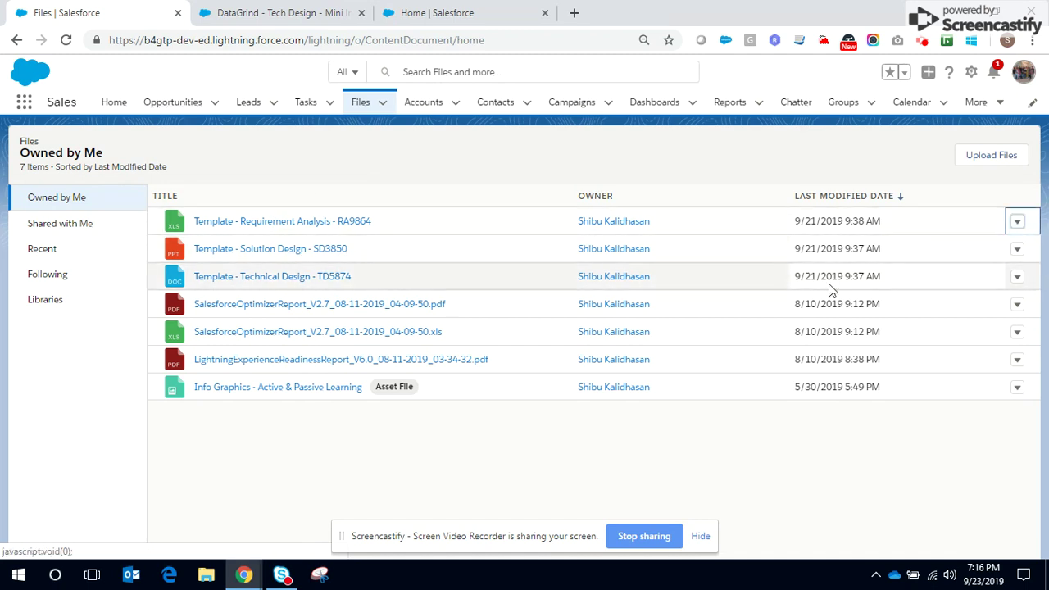
{"action": "left_click", "coordinate": [1016, 224]}
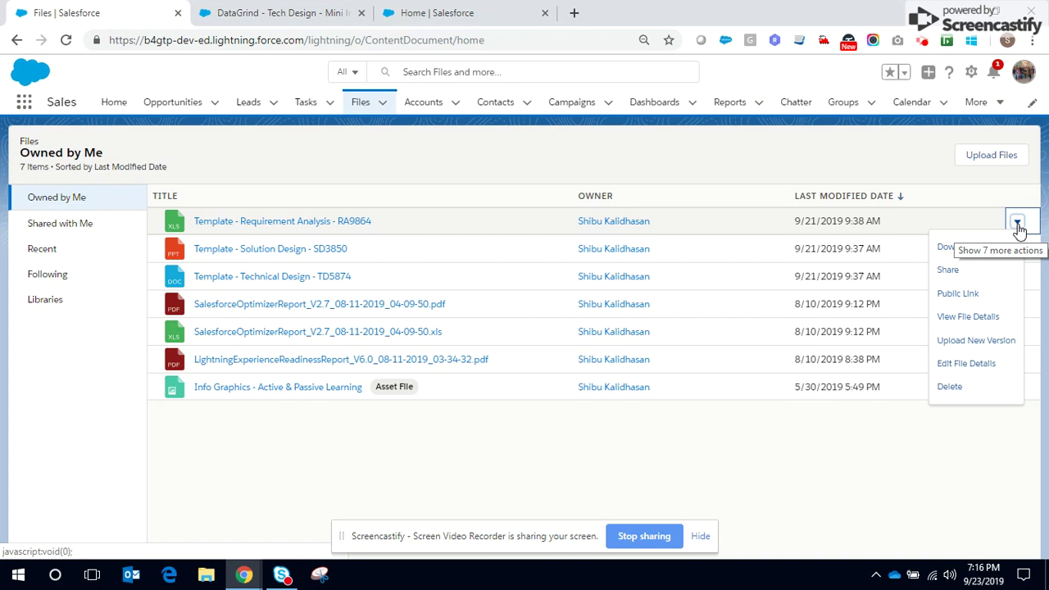
{"action": "left_click", "coordinate": [960, 295]}
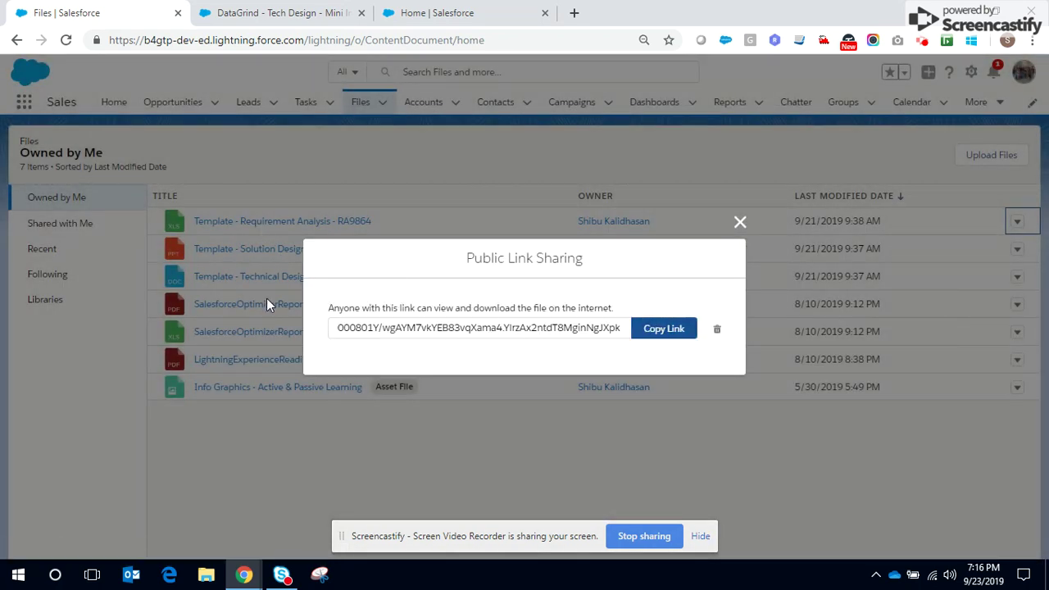
{"action": "left_click", "coordinate": [657, 339]}
{"action": "left_click", "coordinate": [738, 224]}
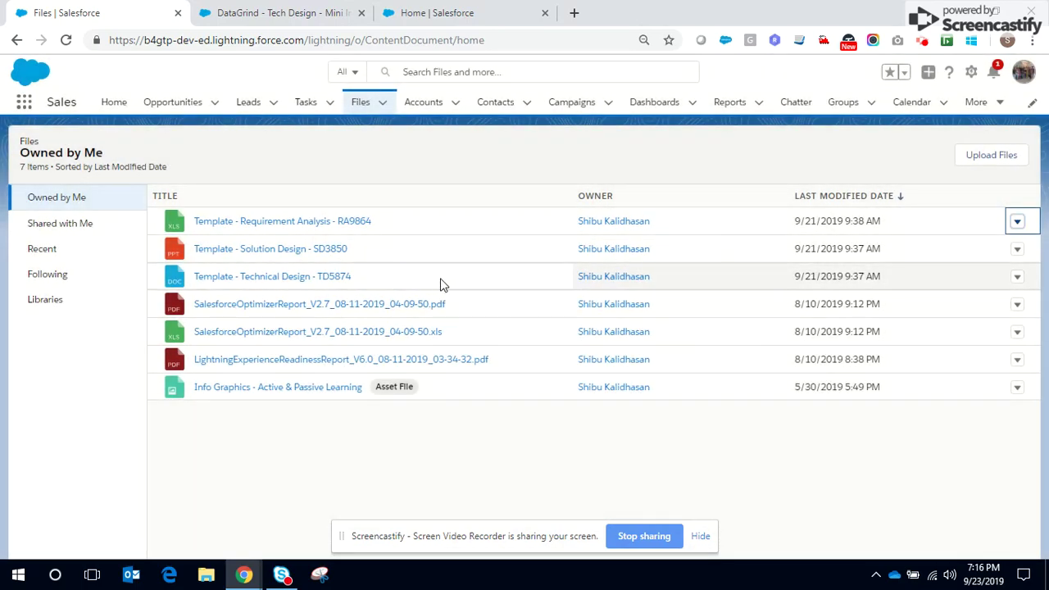
Step: Open active Version 7 of the Post Template Links on Record Feed process in Process Builder
{"action": "left_click", "coordinate": [414, 24]}
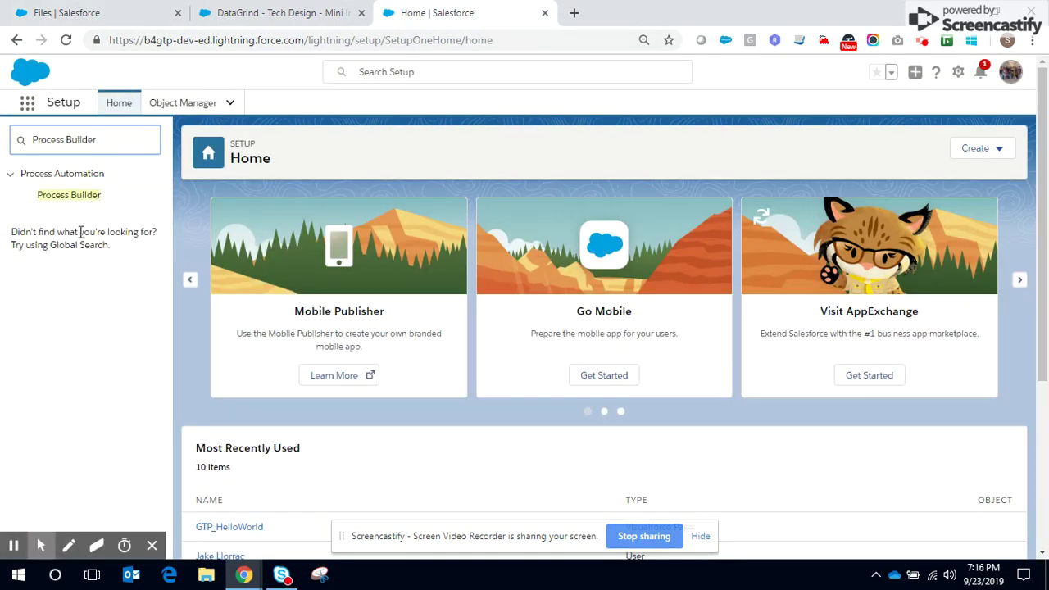
{"action": "left_click", "coordinate": [85, 202]}
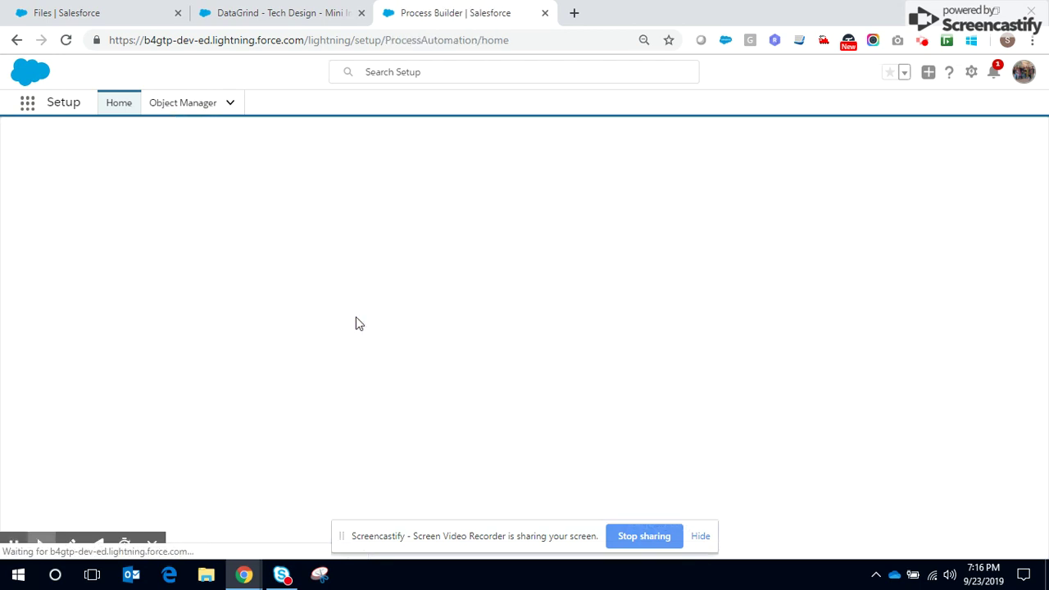
{"action": "left_click", "coordinate": [39, 273]}
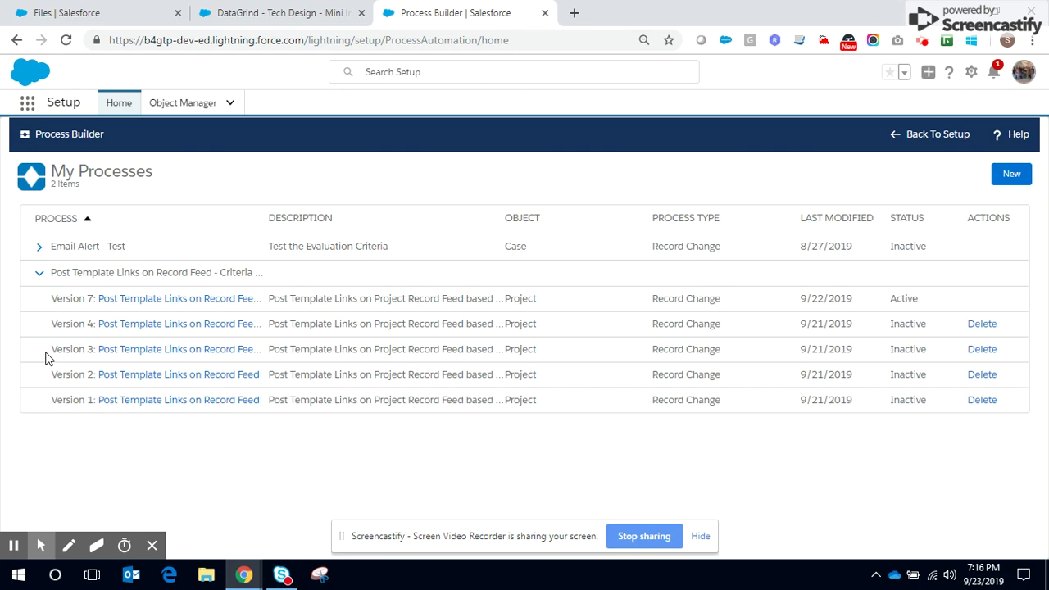
{"action": "left_click", "coordinate": [155, 298]}
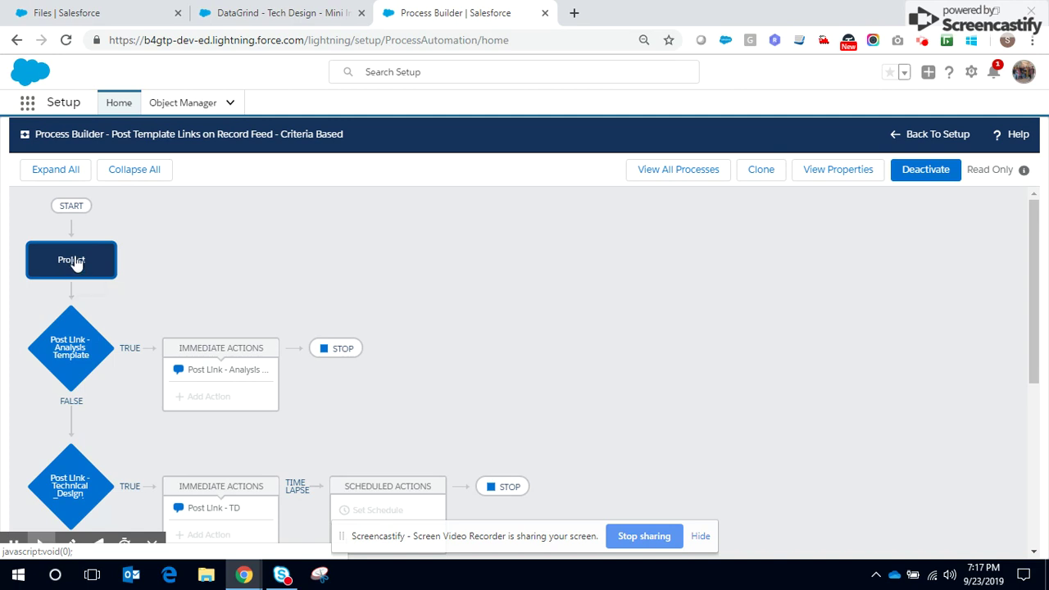
Step: Show the Post Link - Analysis Template criteria, Project Activity equals Analysis, with Advanced expanded
{"action": "left_click", "coordinate": [72, 351]}
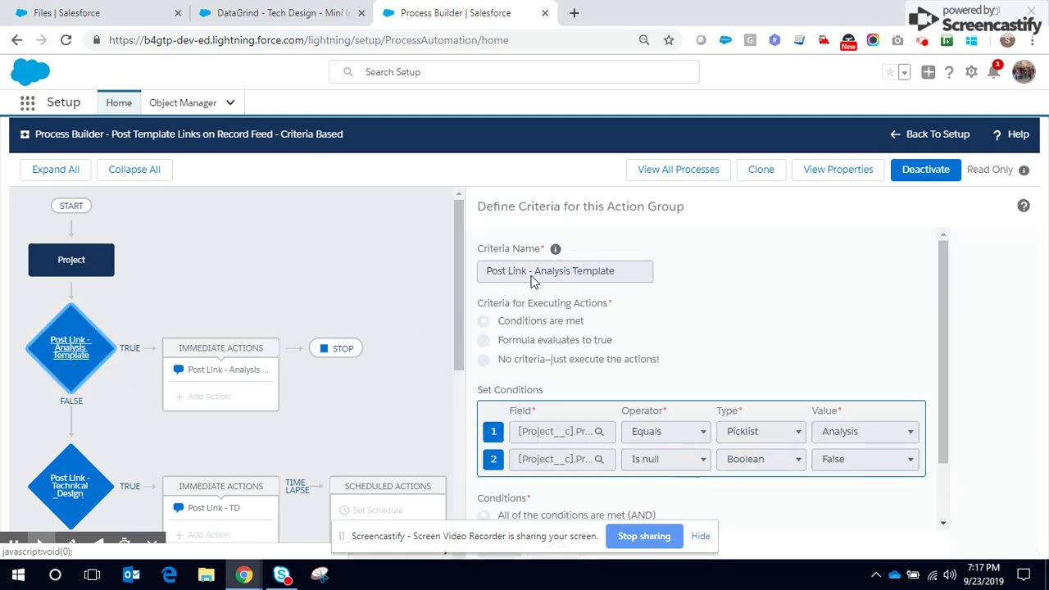
{"action": "scroll", "coordinate": [548, 281], "scroll_direction": "down", "scroll_amount": 1}
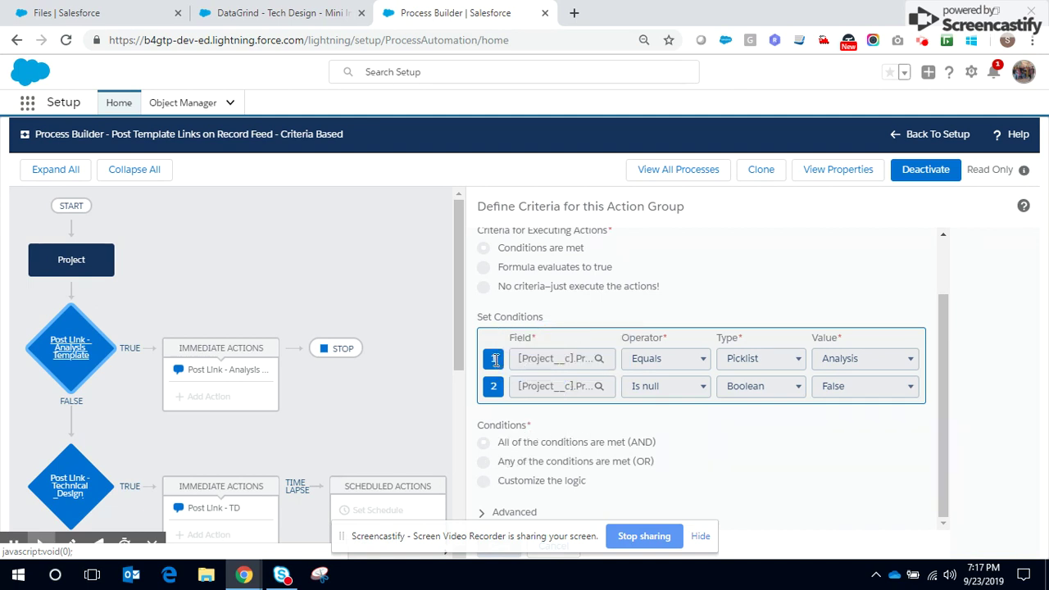
{"action": "left_click", "coordinate": [498, 514]}
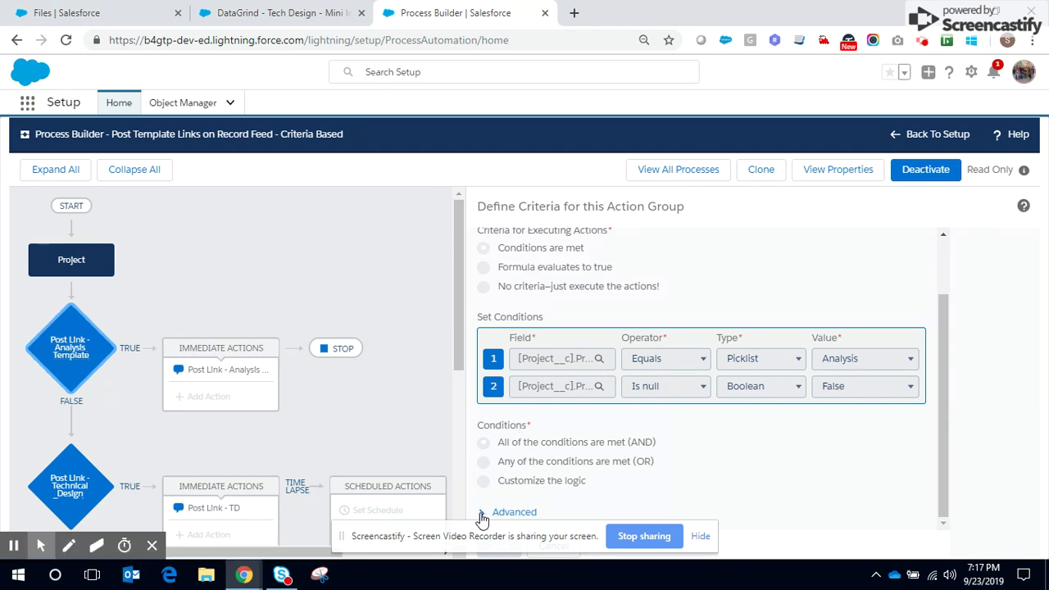
{"action": "scroll", "coordinate": [683, 463], "scroll_direction": "down", "scroll_amount": 1}
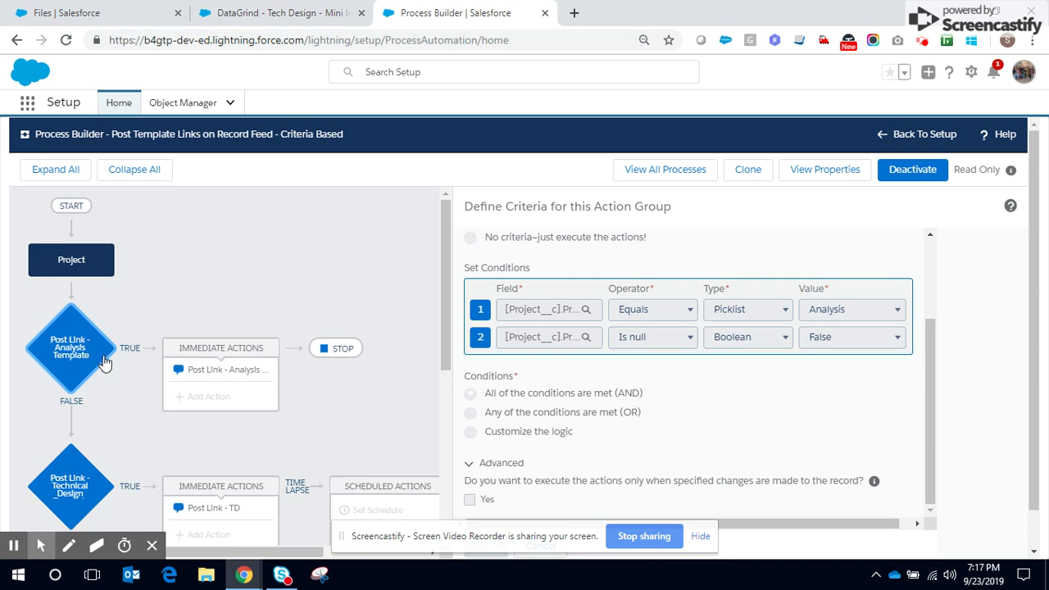
{"action": "scroll", "coordinate": [348, 395], "scroll_direction": "down", "scroll_amount": 2}
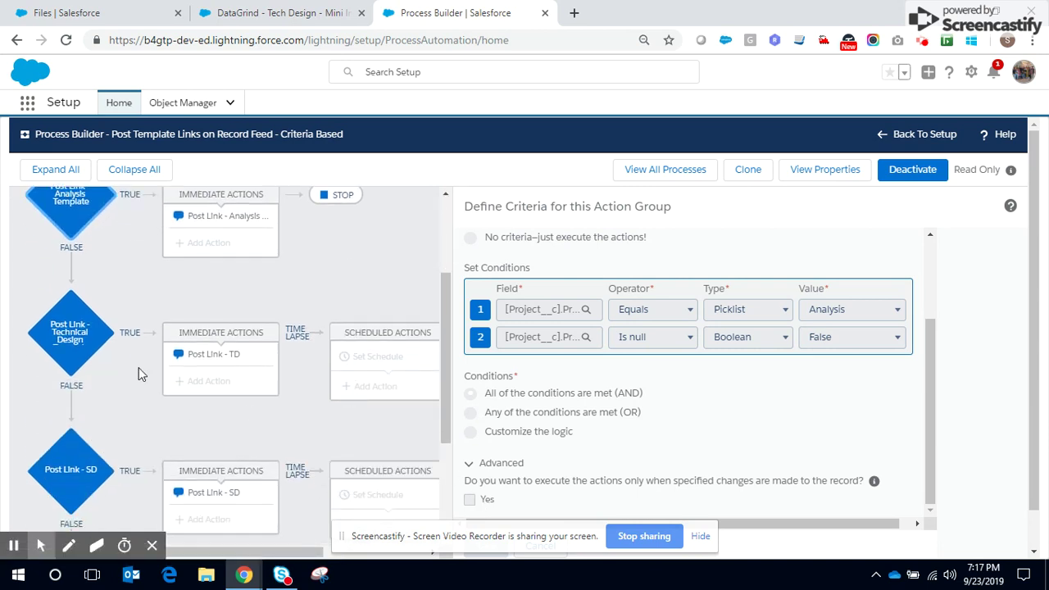
Step: Review the Technical Design criteria and its advanced options, then the Post Link - SD criteria
{"action": "left_click", "coordinate": [70, 342]}
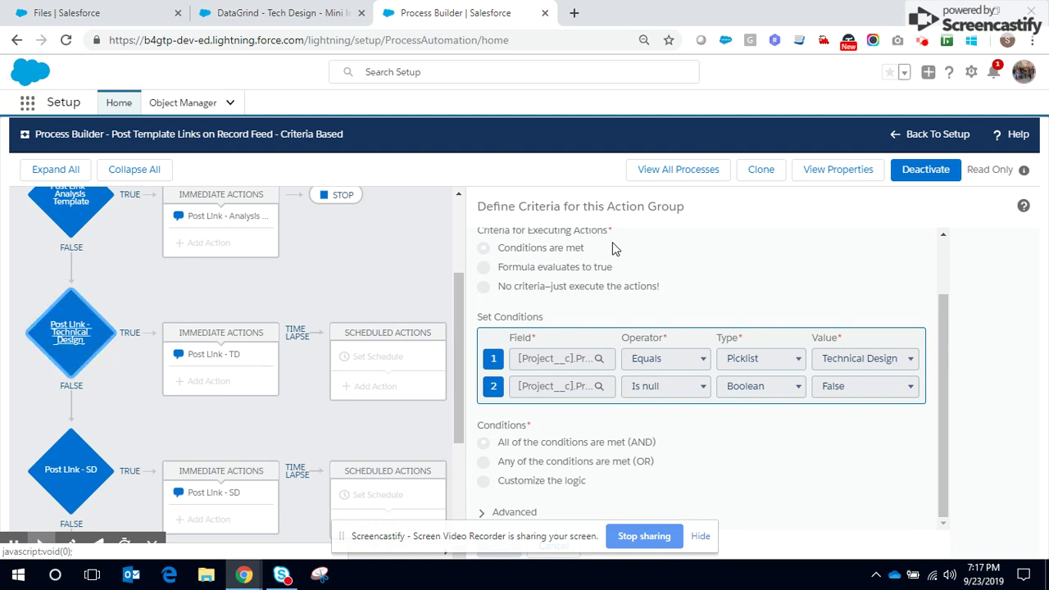
{"action": "left_click", "coordinate": [481, 511]}
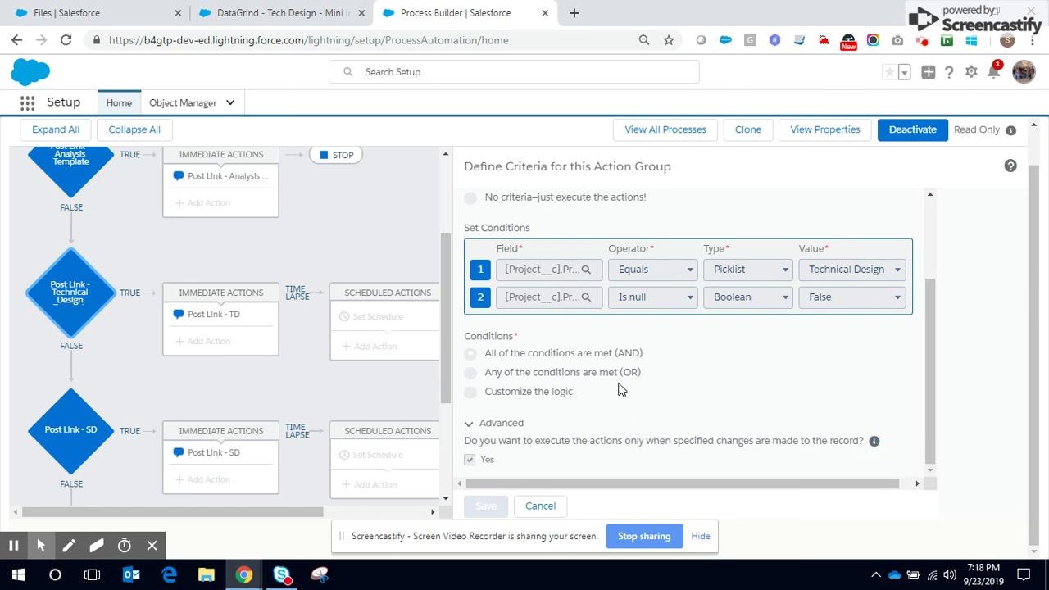
{"action": "left_click", "coordinate": [50, 441]}
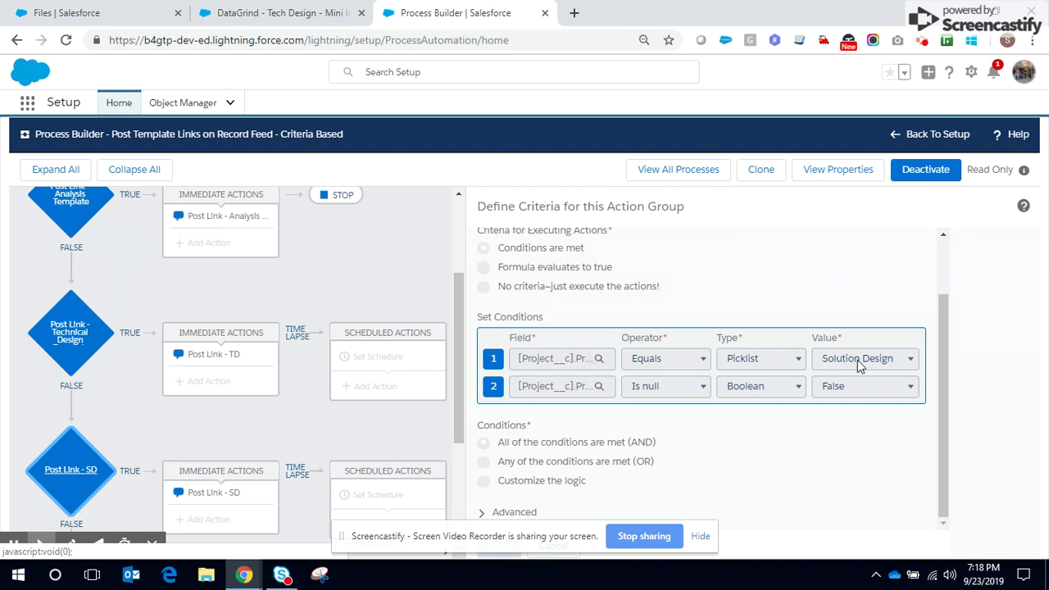
Step: Inspect the Post Link - SD Chatter post with the Solution Design template URL, then return to Setup
{"action": "left_click", "coordinate": [59, 473]}
{"action": "left_click", "coordinate": [233, 494]}
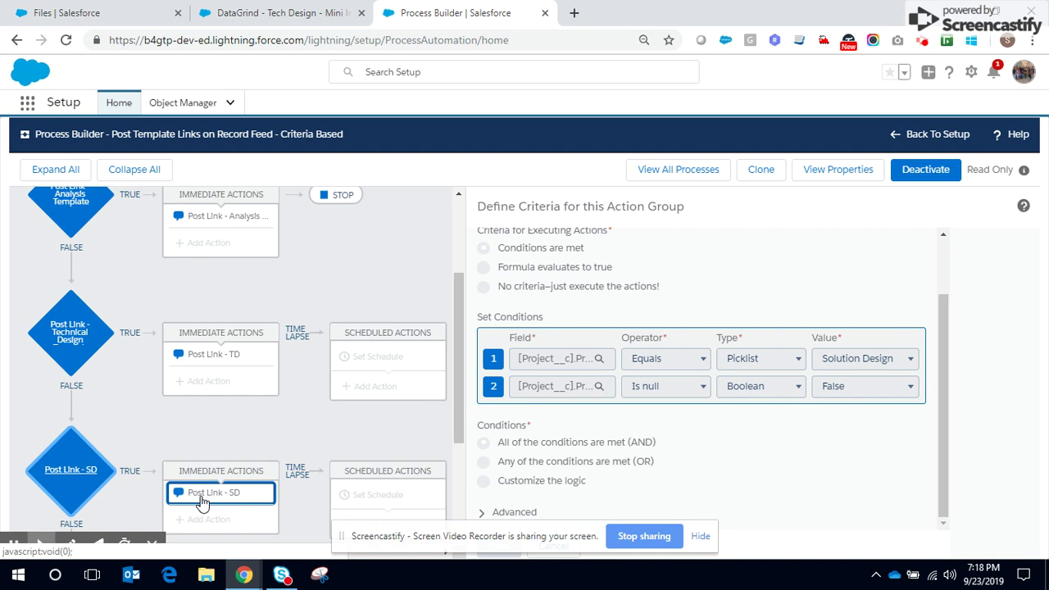
{"action": "left_click", "coordinate": [206, 498]}
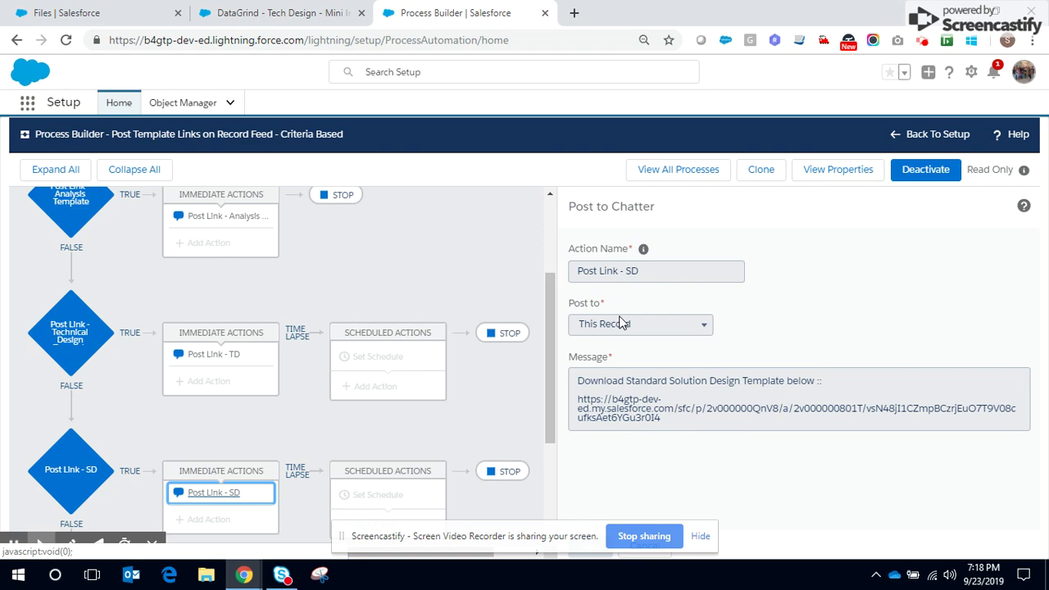
{"action": "left_click", "coordinate": [920, 142]}
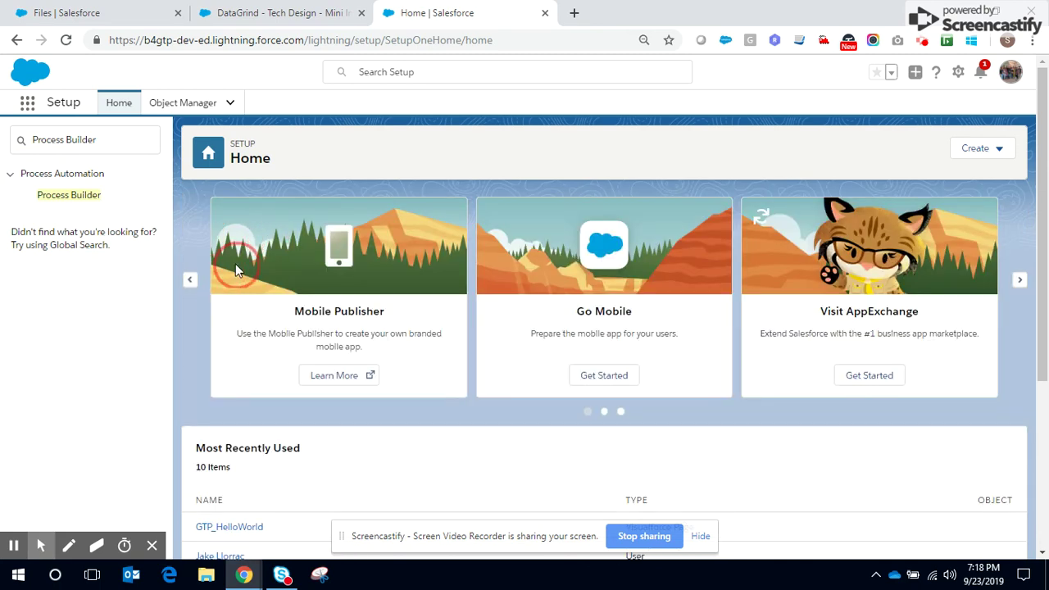
Step: From the DataGrind record, go to the Projects list and start a New Project form
{"action": "left_click", "coordinate": [282, 14]}
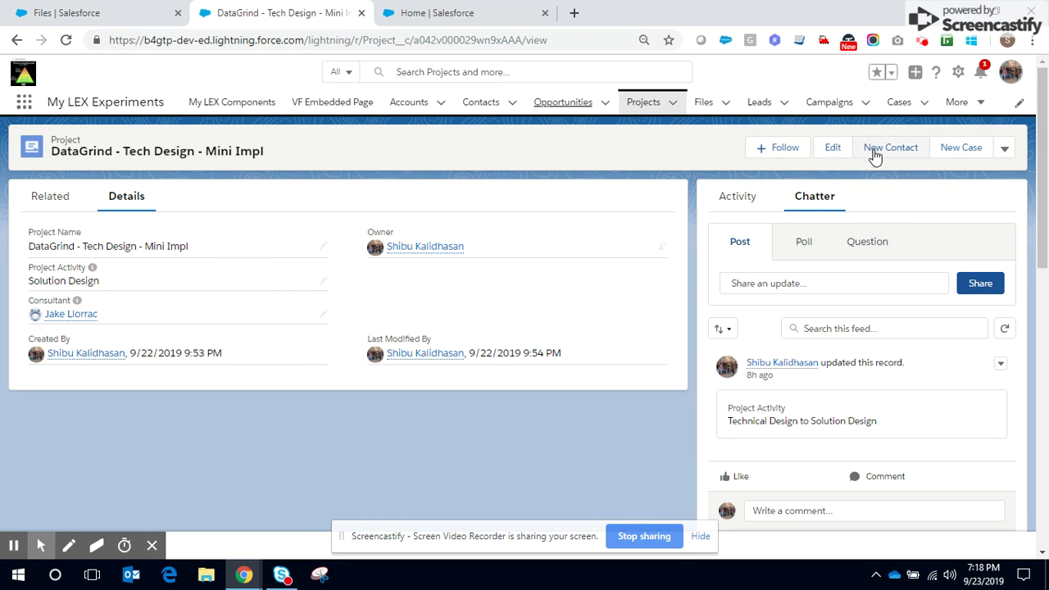
{"action": "left_click", "coordinate": [648, 106]}
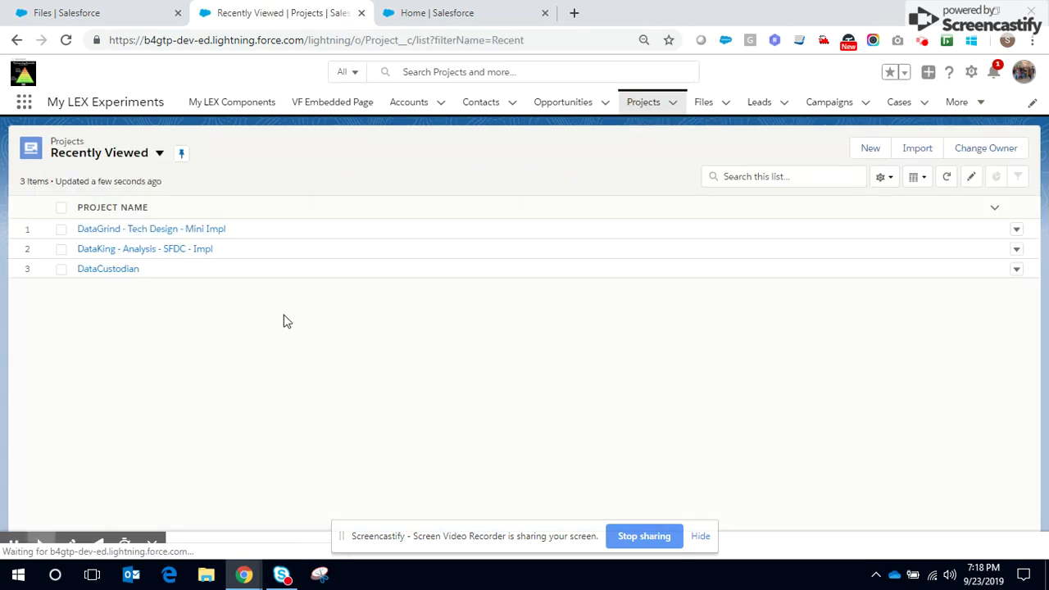
{"action": "left_click", "coordinate": [857, 154]}
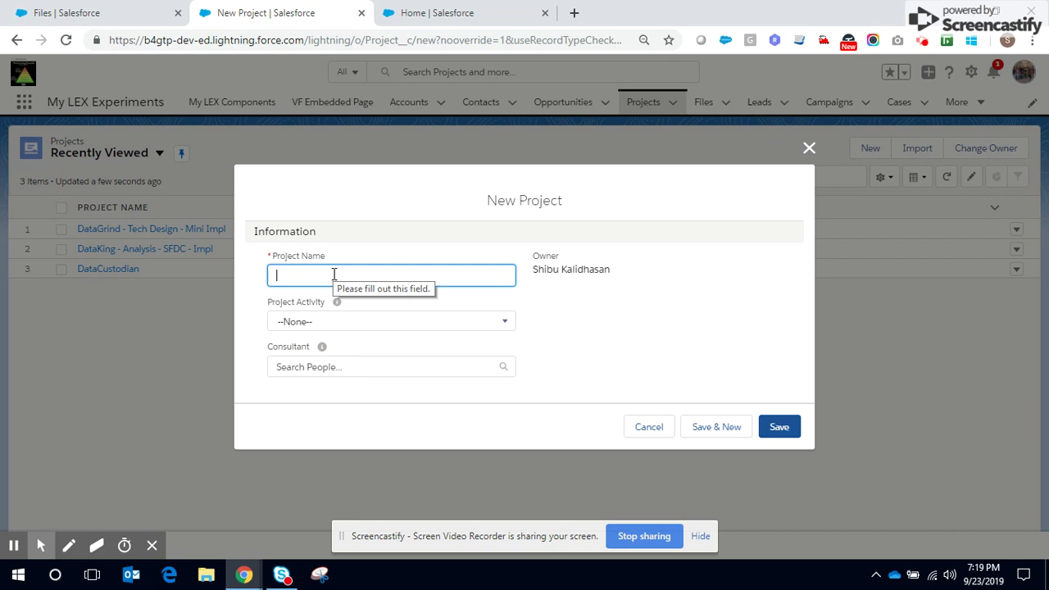
Step: Save project 'DataGrid - Analysis - SFDC Impl' with activity Analysis and consultant Admin User2
{"action": "type", "text": "DataGrid"}
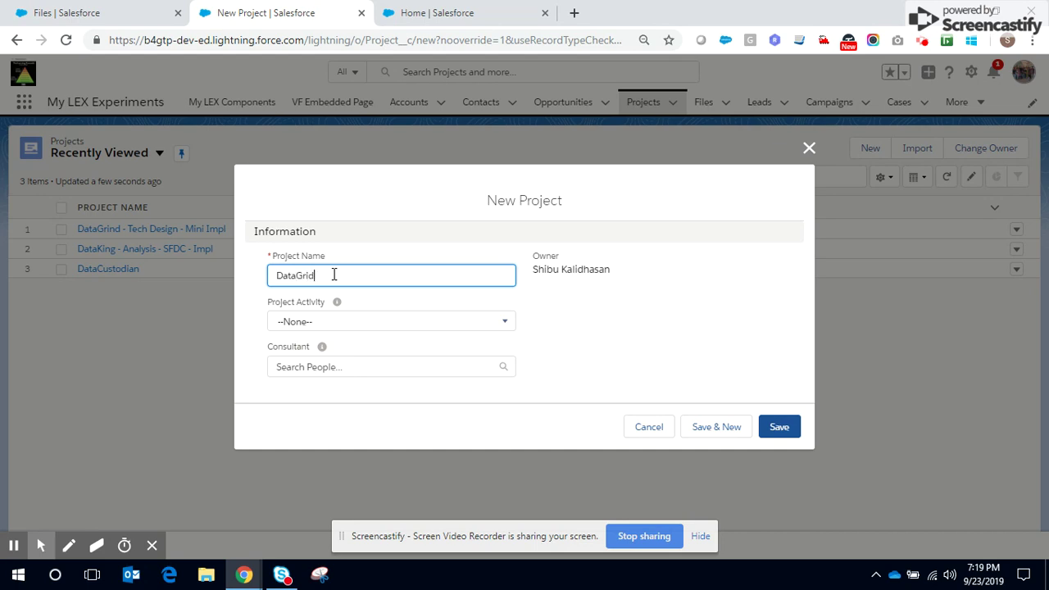
{"action": "type", "text": " - Analysis - SFDC Impl"}
{"action": "left_click", "coordinate": [320, 326]}
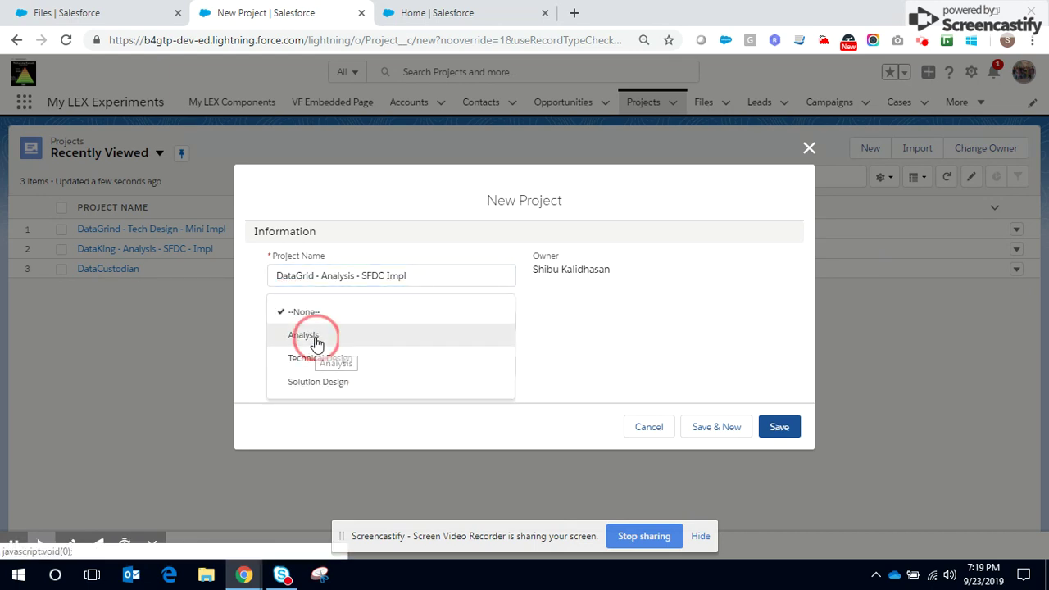
{"action": "left_click", "coordinate": [315, 336]}
{"action": "left_click", "coordinate": [324, 369]}
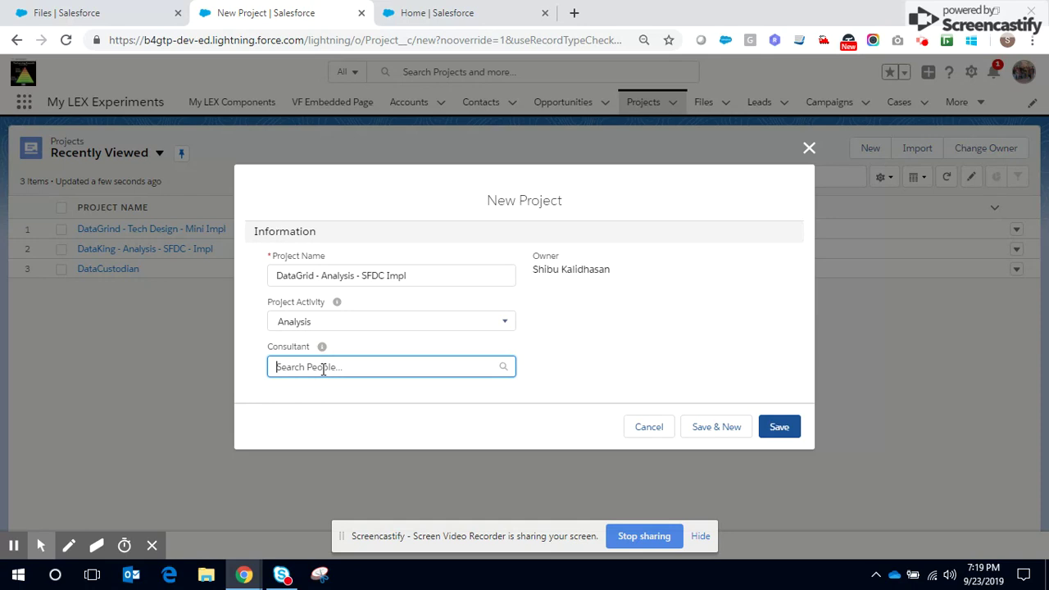
{"action": "left_click", "coordinate": [317, 382]}
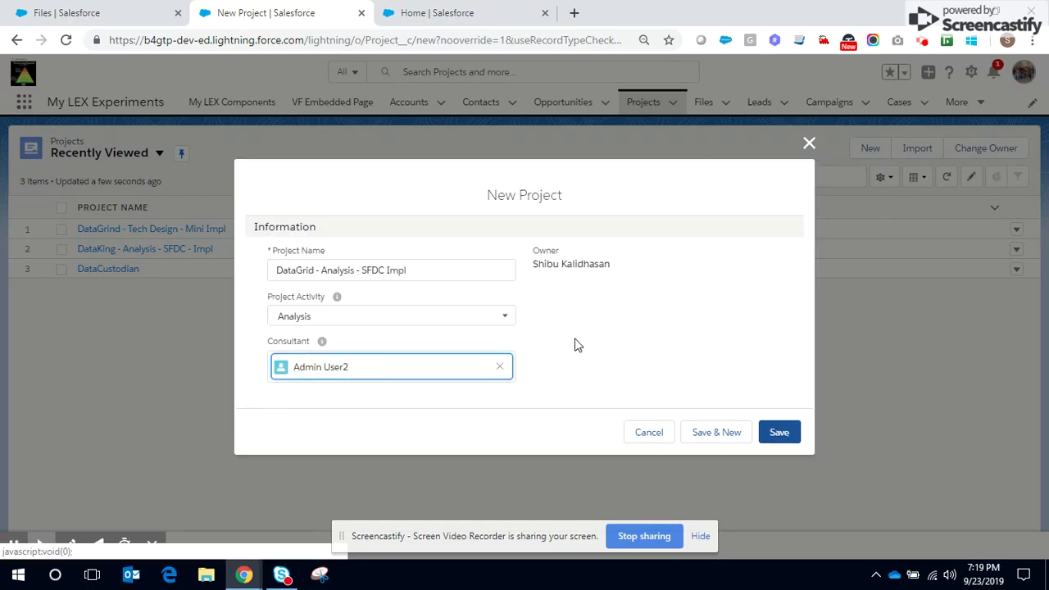
{"action": "left_click", "coordinate": [772, 443]}
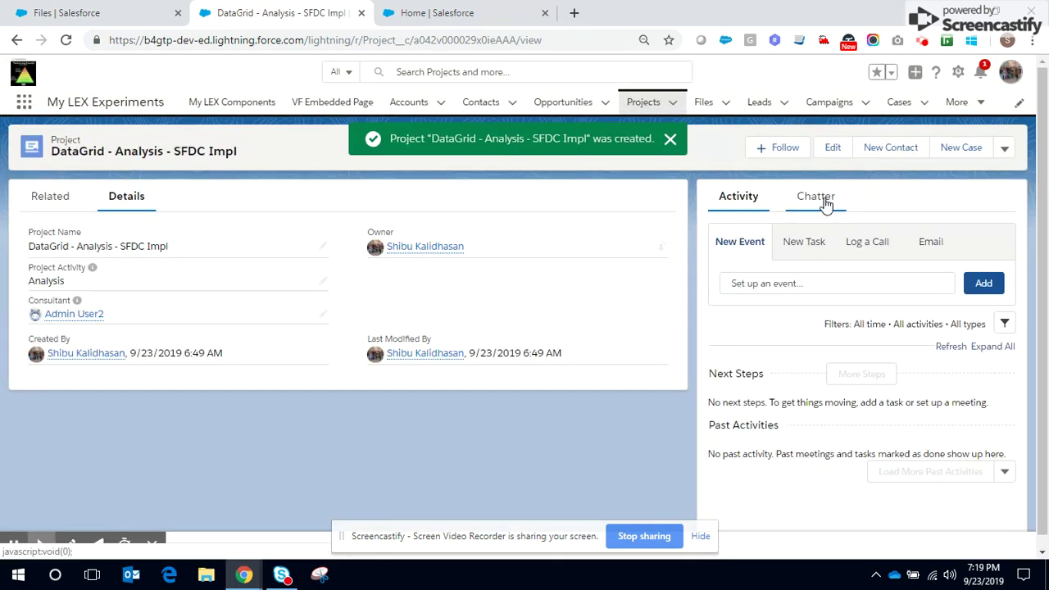
Step: View the auto-posted Standard Requirement Analysis template link in the project's Chatter feed
{"action": "left_click", "coordinate": [825, 203]}
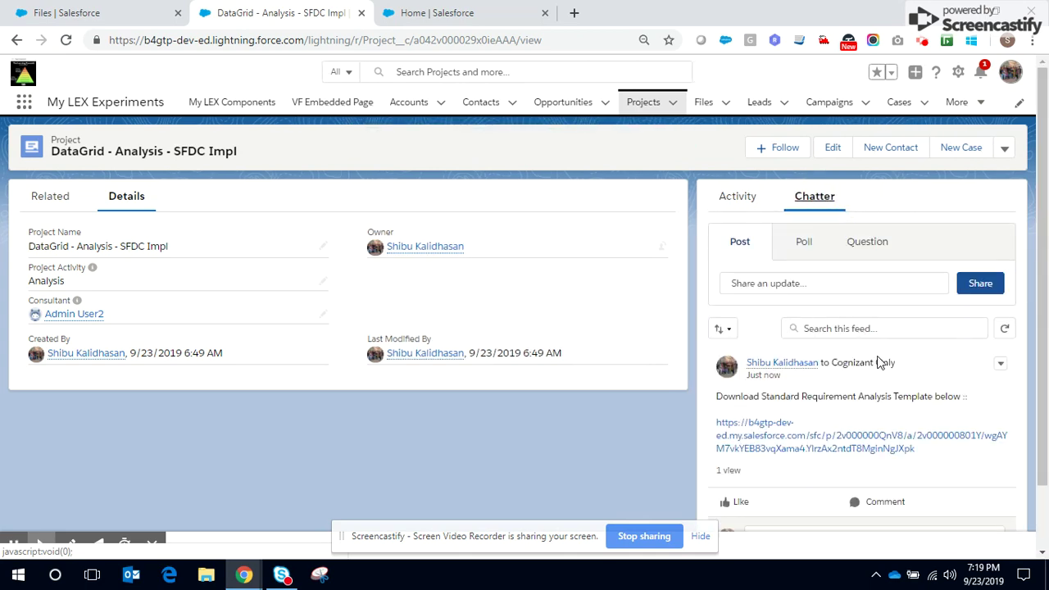
{"action": "scroll", "coordinate": [881, 363], "scroll_direction": "down", "scroll_amount": 2}
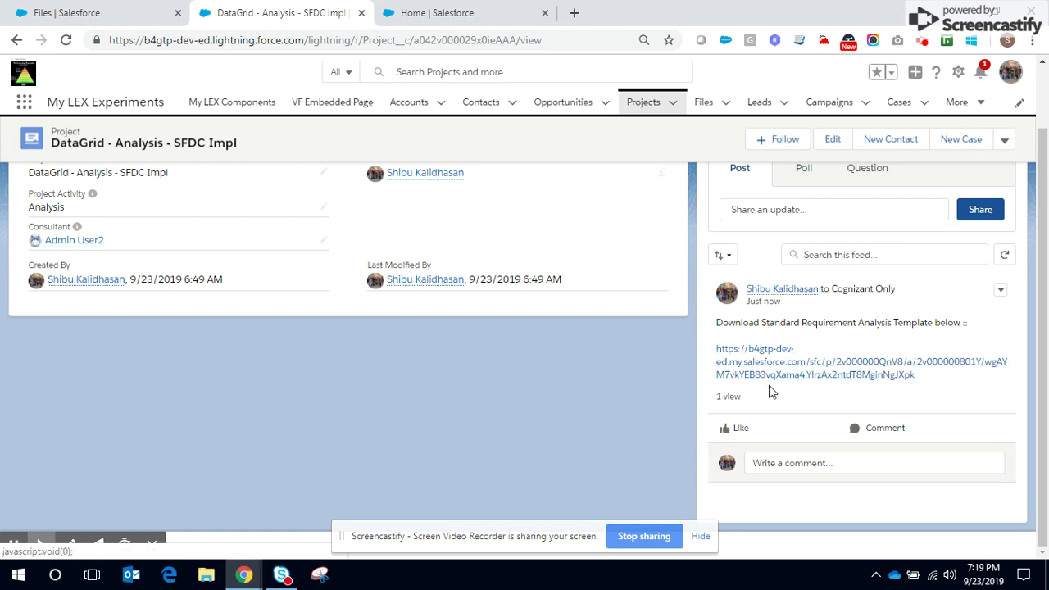
{"action": "scroll", "coordinate": [768, 391], "scroll_direction": "up", "scroll_amount": 2}
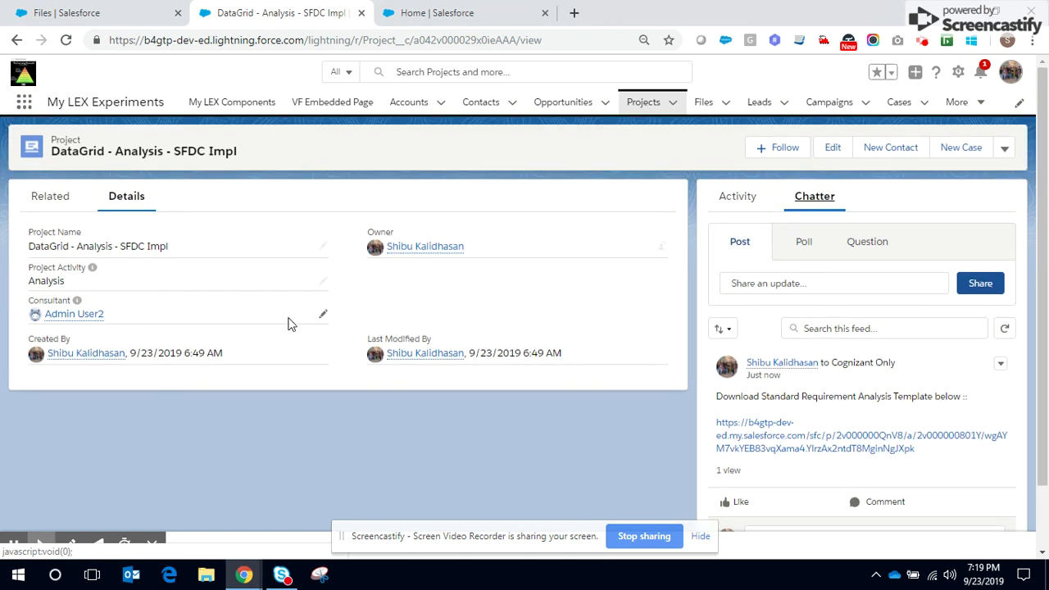
{"action": "left_click", "coordinate": [321, 318]}
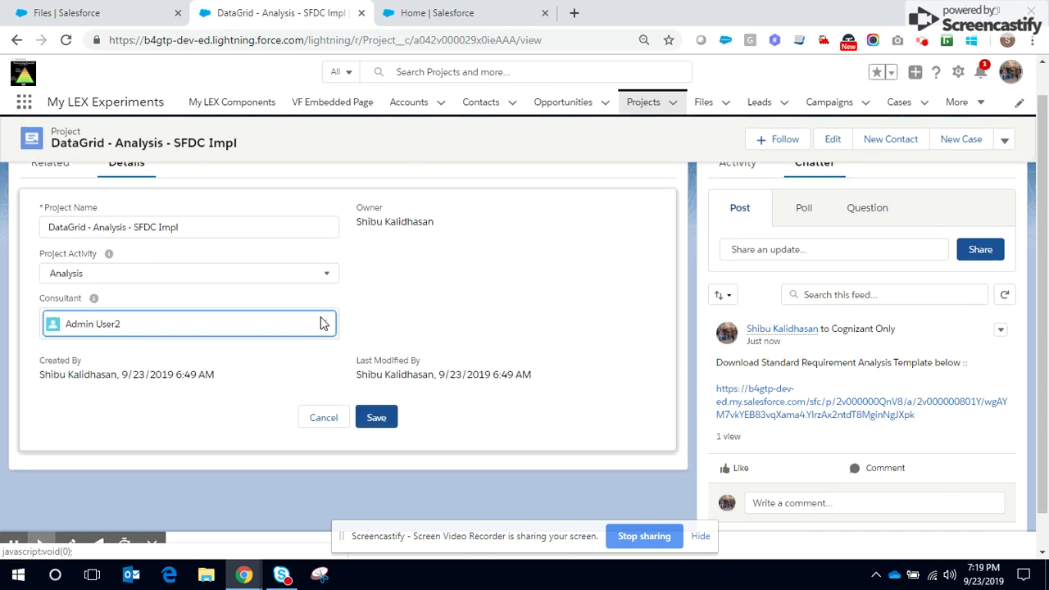
{"action": "left_click", "coordinate": [323, 324]}
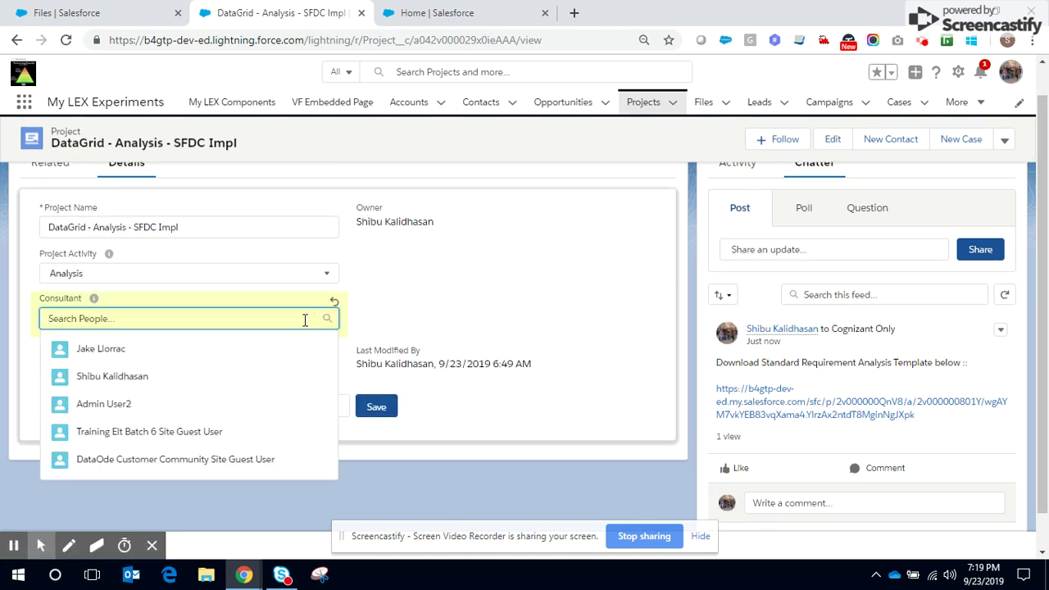
{"action": "left_click", "coordinate": [96, 354]}
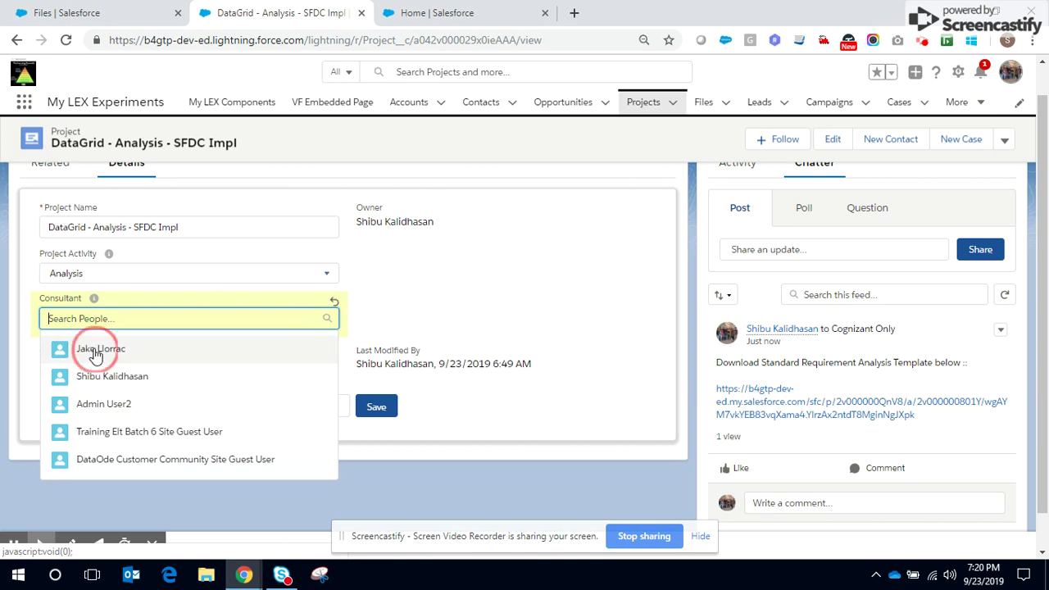
{"action": "left_click", "coordinate": [382, 418]}
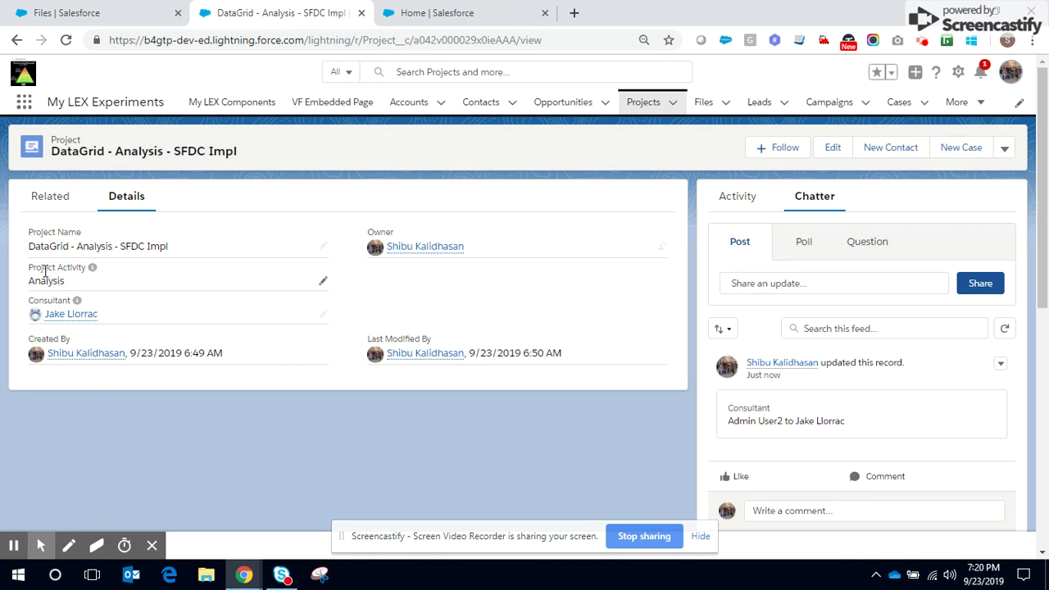
Step: Highlight the Project Activity label and the Requirement Analysis template link in the feed
{"action": "left_click_drag", "start_coordinate": [29, 268], "coordinate": [78, 268]}
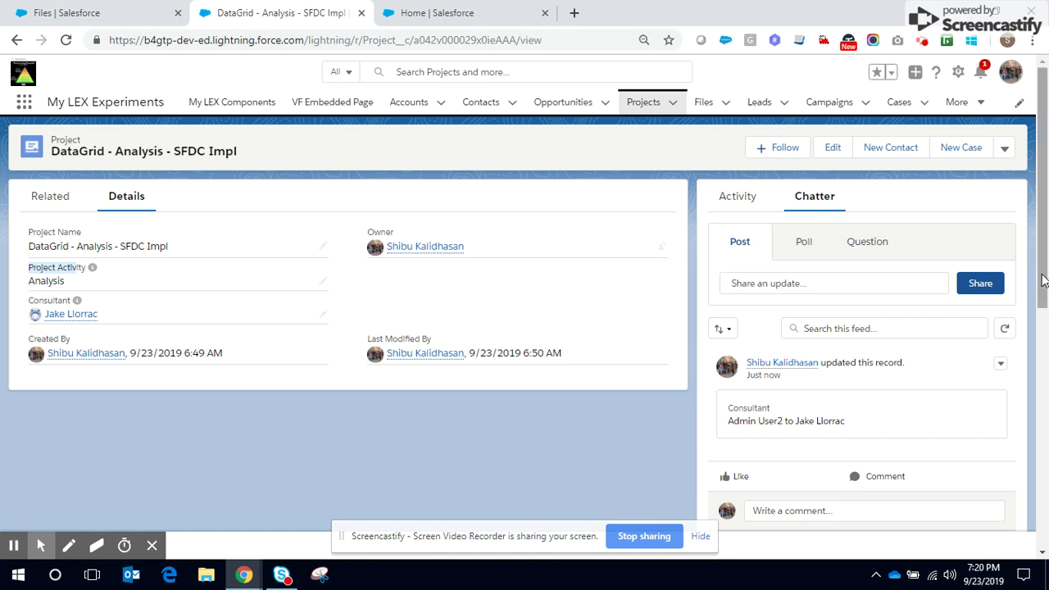
{"action": "mouse_move", "coordinate": [1041, 279]}
{"action": "left_mouse_down"}
{"action": "mouse_move", "coordinate": [1041, 385]}
{"action": "mouse_move", "coordinate": [1041, 328]}
{"action": "left_mouse_up"}
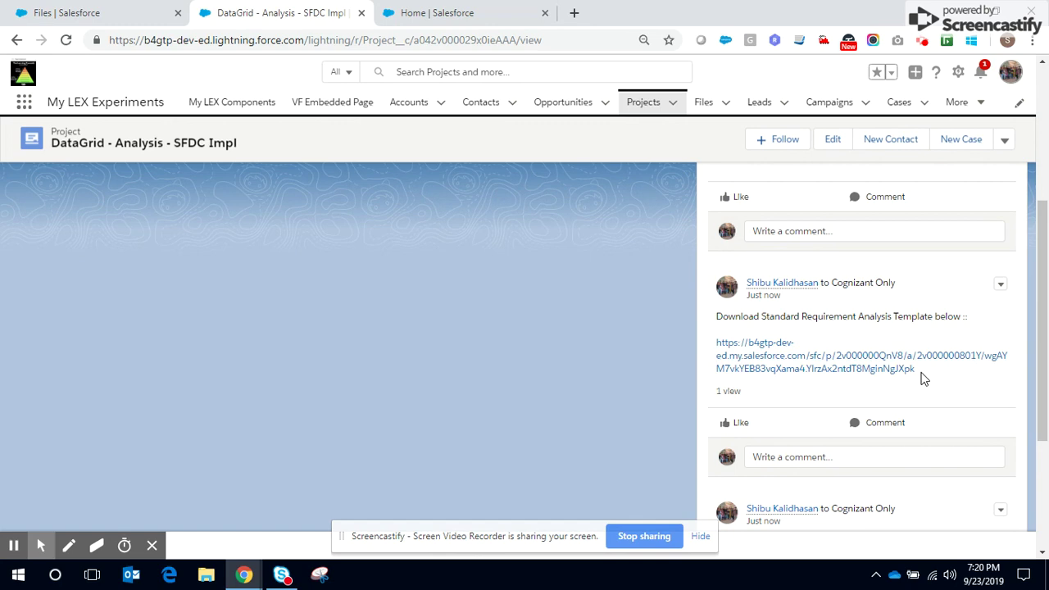
{"action": "left_click", "coordinate": [760, 361]}
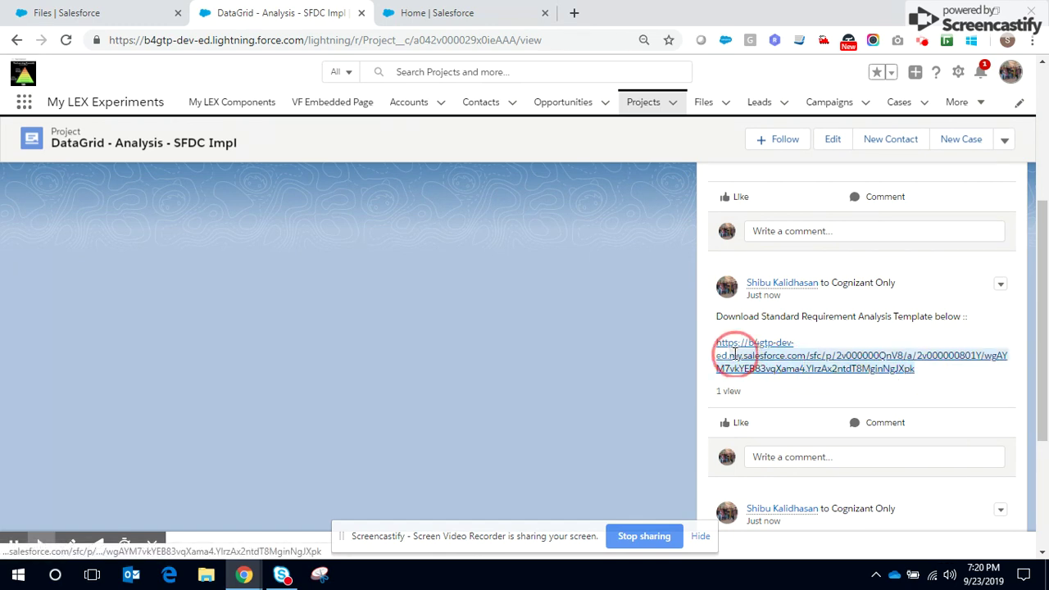
{"action": "left_click_drag", "start_coordinate": [760, 361], "coordinate": [891, 333]}
{"action": "scroll", "coordinate": [846, 344], "scroll_direction": "up", "scroll_amount": 5}
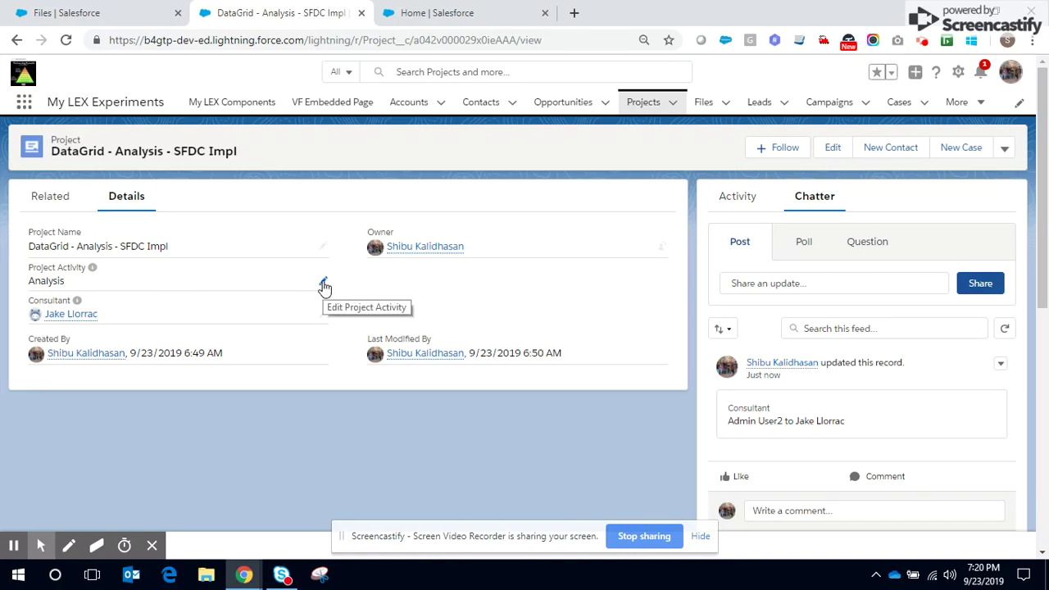
{"action": "mouse_move", "coordinate": [180, 310]}
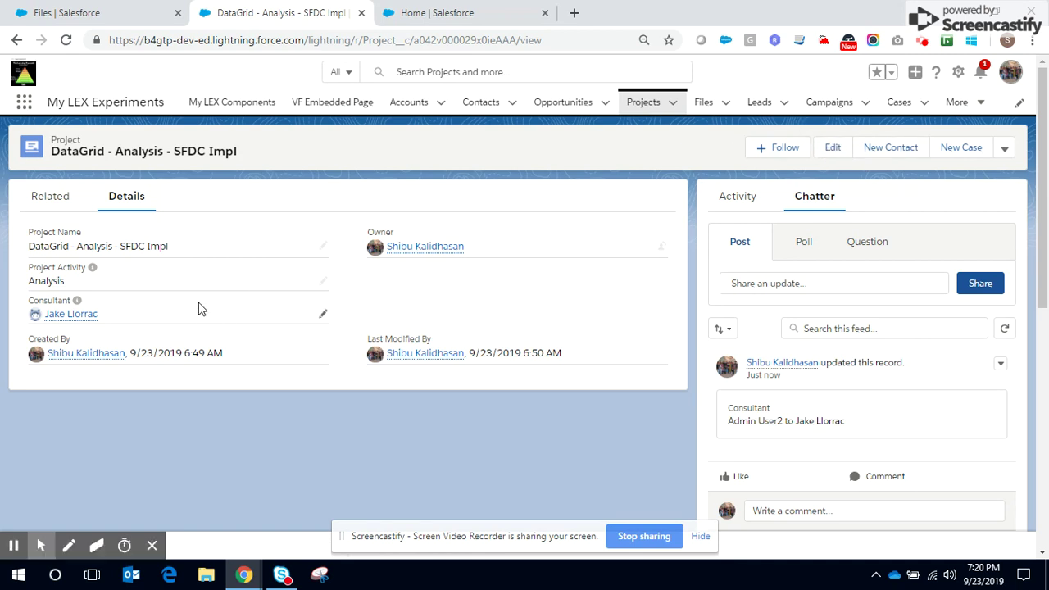
Step: Change the DataGrid project's activity from Analysis to Technical Design and save
{"action": "left_click", "coordinate": [327, 284]}
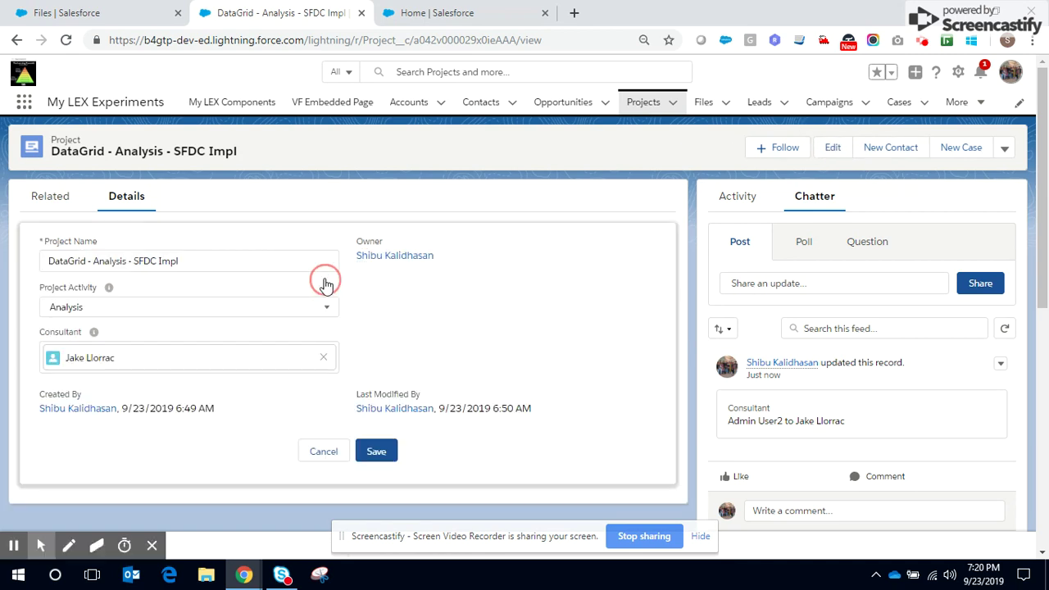
{"action": "left_click", "coordinate": [329, 284]}
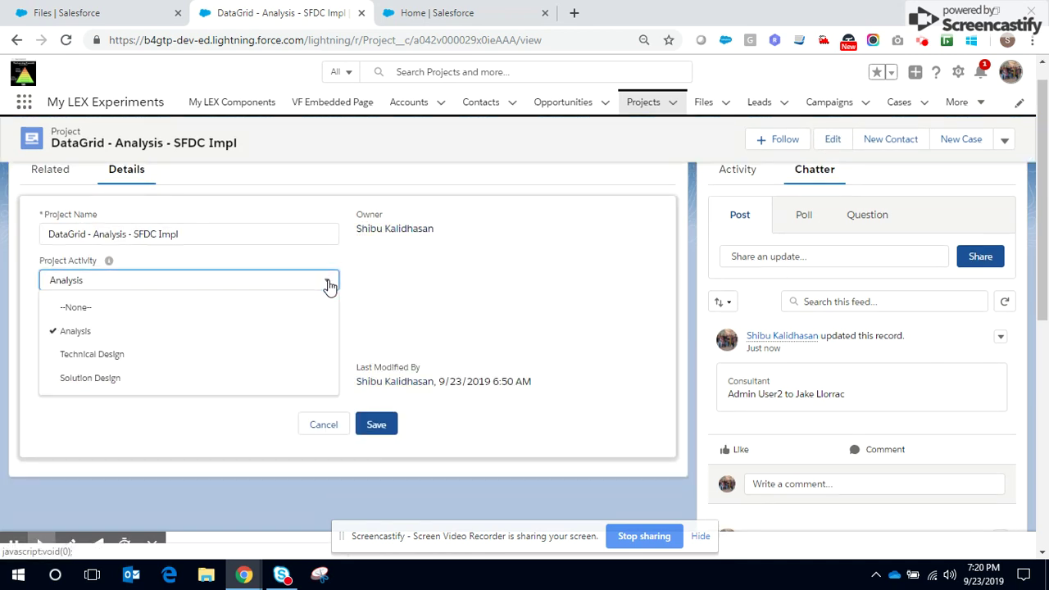
{"action": "left_click", "coordinate": [89, 356]}
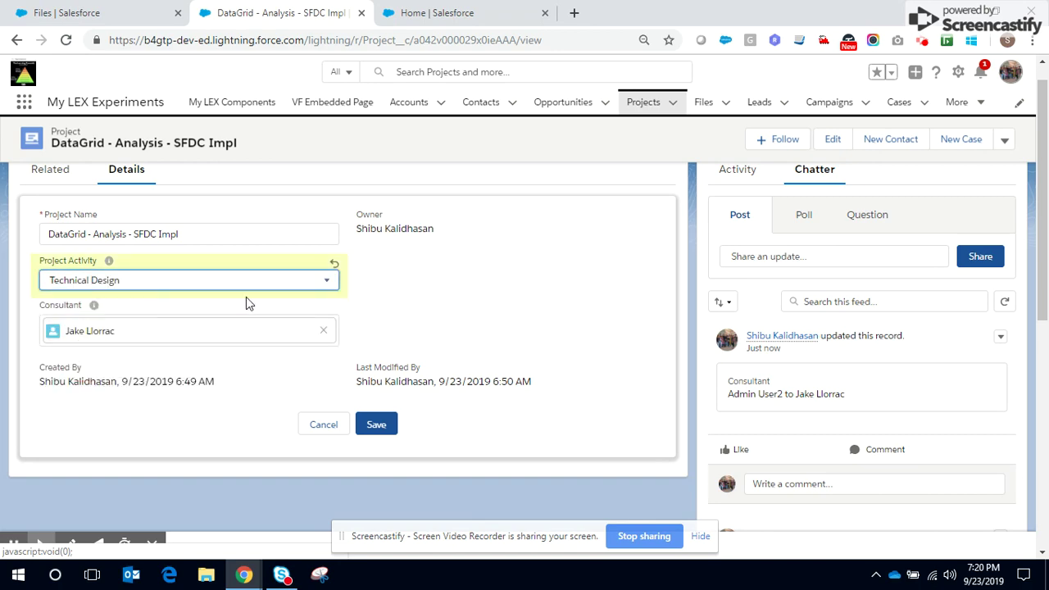
{"action": "left_click", "coordinate": [377, 427]}
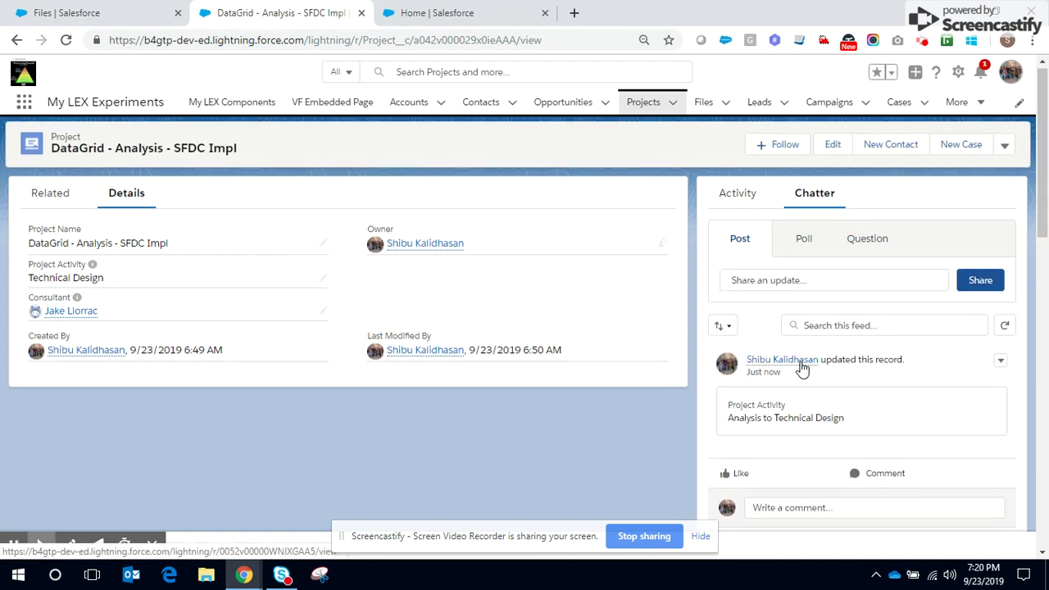
Step: Check the Chatter feed for the auto-posted Standard Technical Design template link
{"action": "scroll", "coordinate": [802, 364], "scroll_direction": "down", "scroll_amount": 3}
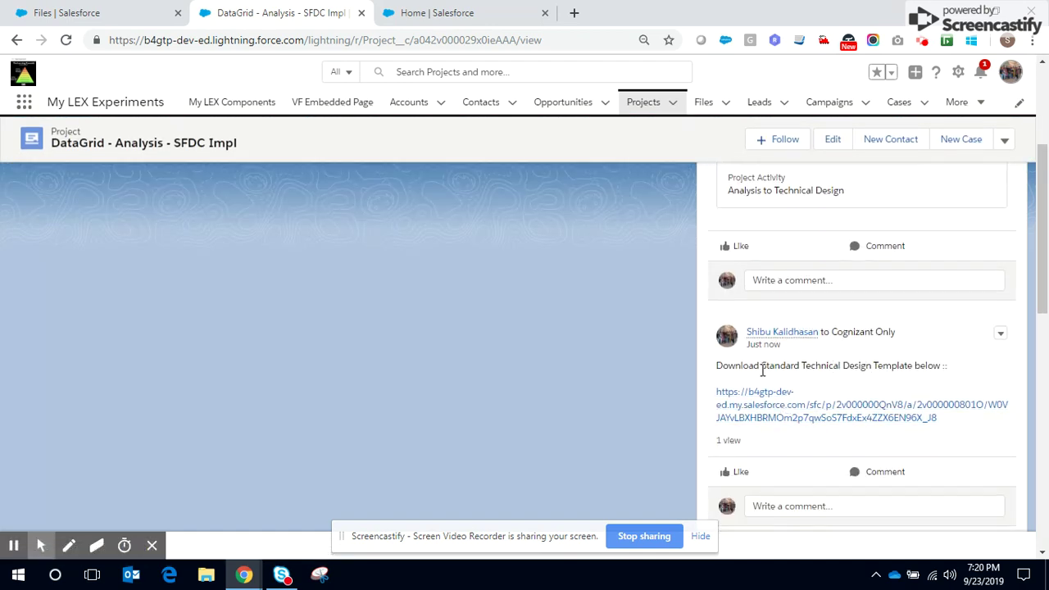
{"action": "left_click_drag", "start_coordinate": [762, 366], "coordinate": [865, 368]}
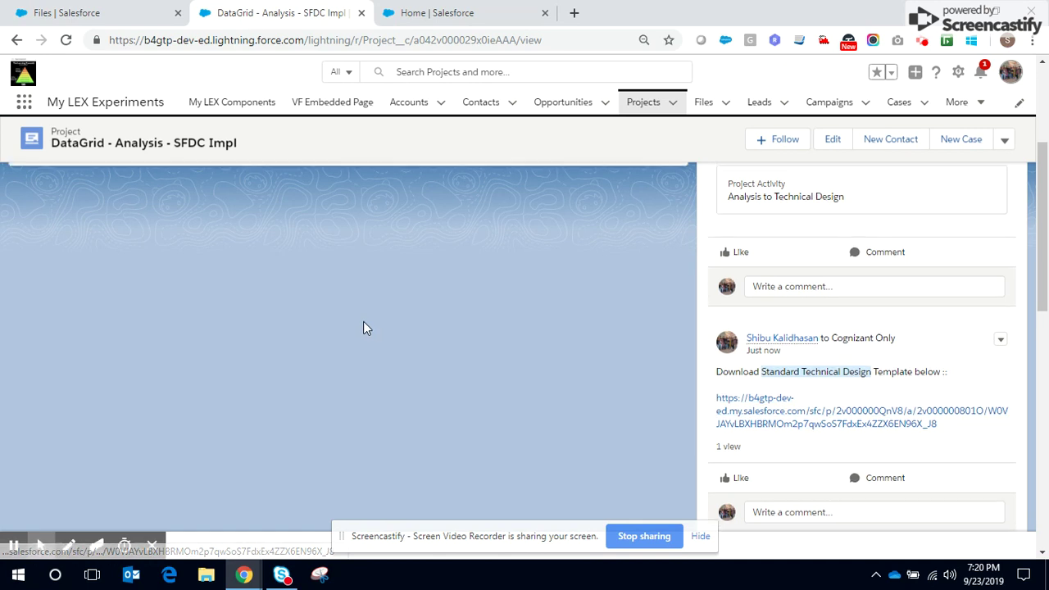
{"action": "scroll", "coordinate": [363, 321], "scroll_direction": "up", "scroll_amount": 3}
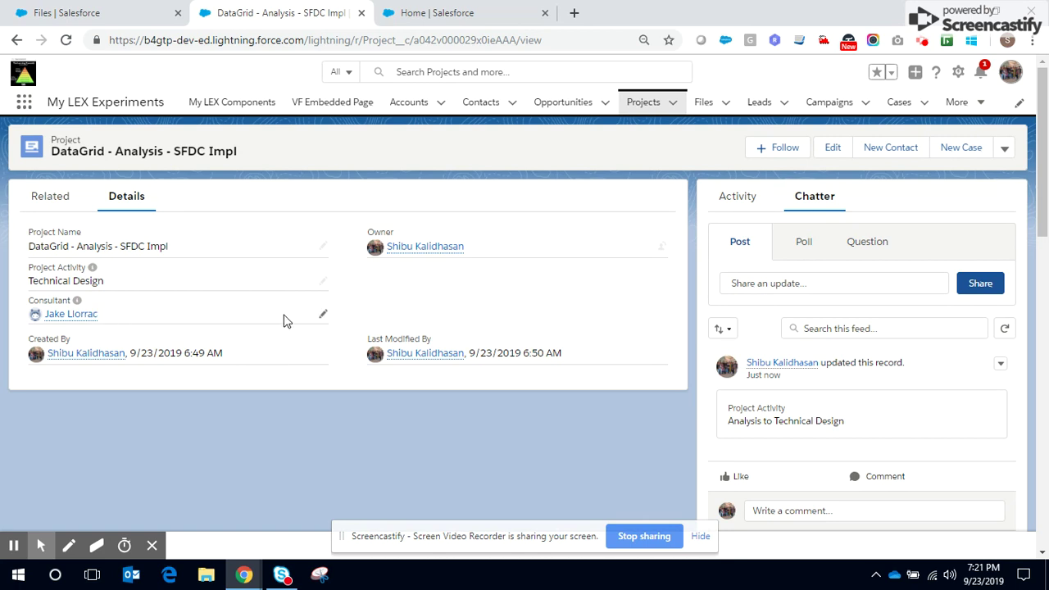
Step: Replace consultant Jake Llorrac with Admin User2 and save the project
{"action": "left_click", "coordinate": [323, 318]}
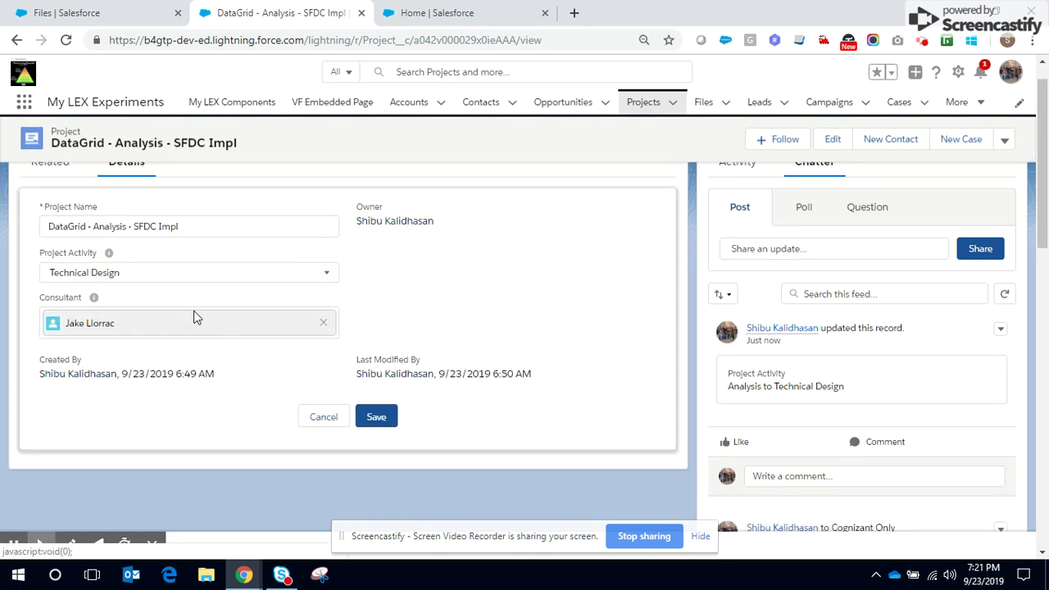
{"action": "left_click", "coordinate": [325, 326]}
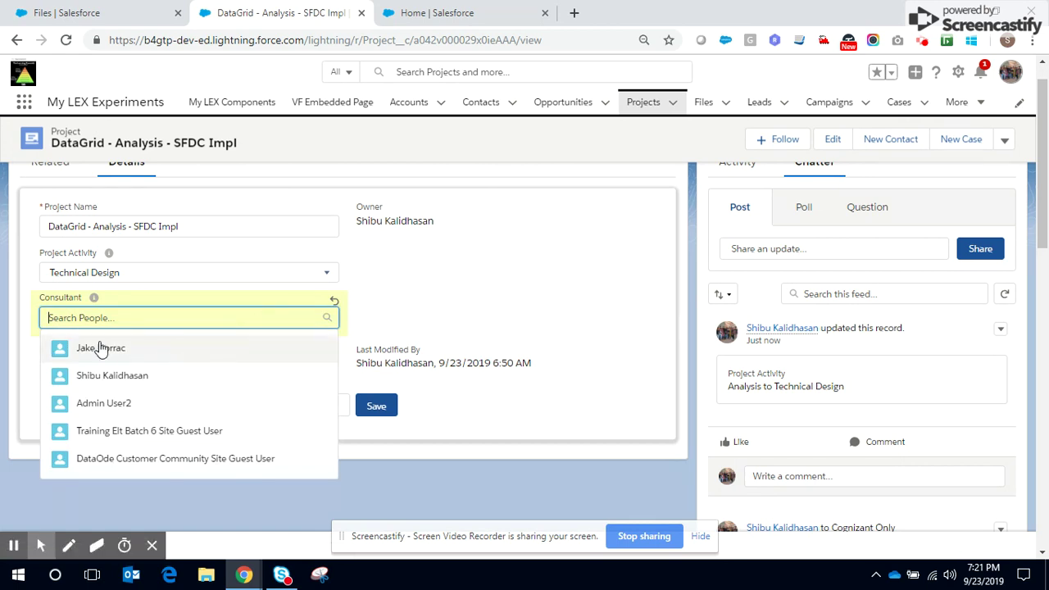
{"action": "left_click", "coordinate": [92, 403]}
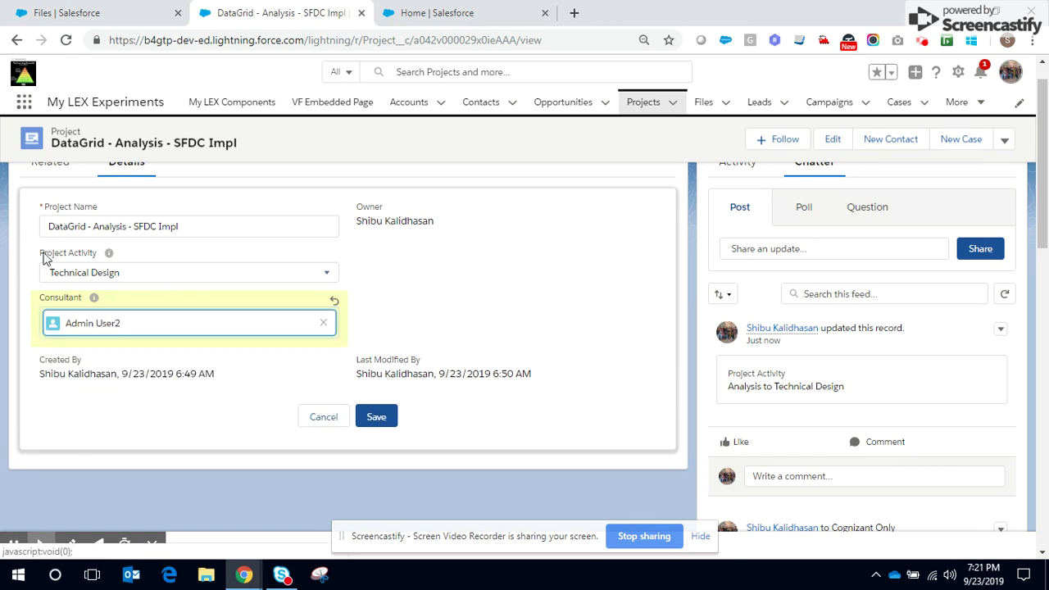
{"action": "left_click", "coordinate": [375, 421]}
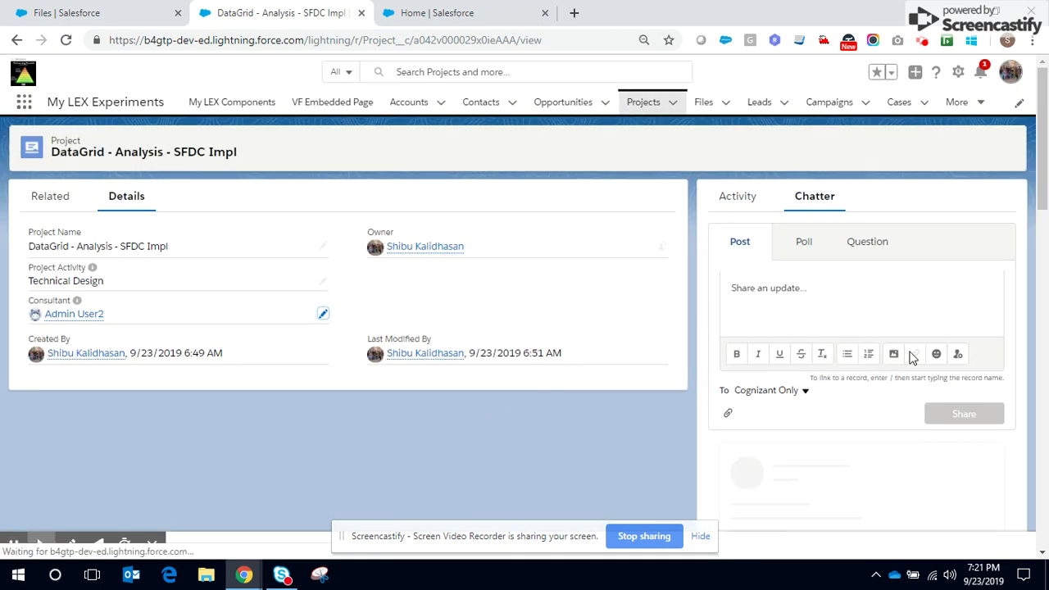
Step: Scroll through the Chatter feed to review the logged consultant change
{"action": "mouse_move", "coordinate": [1040, 205]}
{"action": "left_mouse_down"}
{"action": "mouse_move", "coordinate": [1043, 468]}
{"action": "mouse_move", "coordinate": [1043, 259]}
{"action": "mouse_move", "coordinate": [1043, 436]}
{"action": "left_mouse_up"}
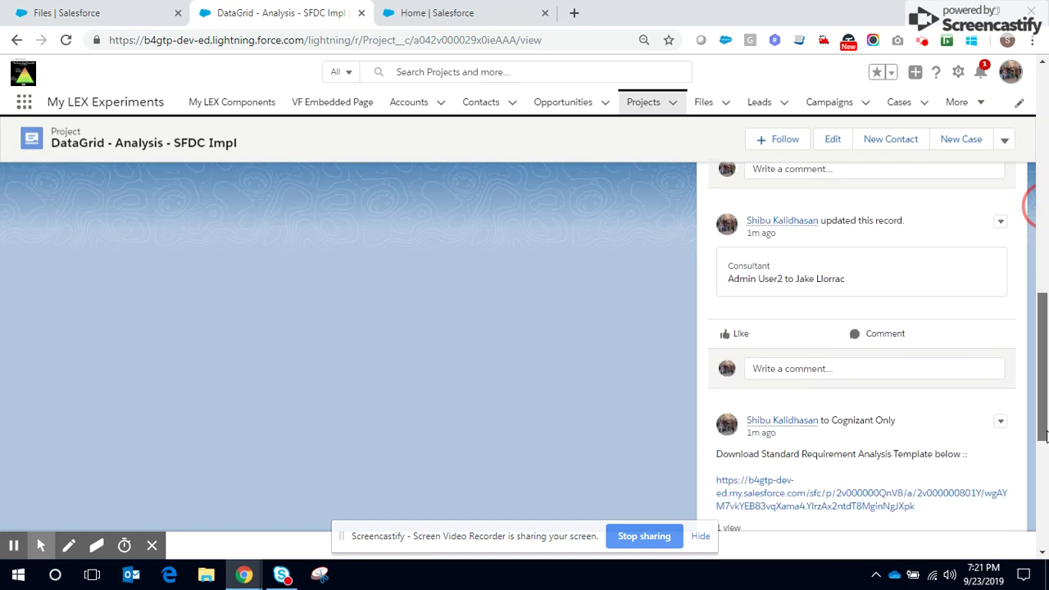
{"action": "left_click_drag", "start_coordinate": [1044, 435], "coordinate": [1044, 256]}
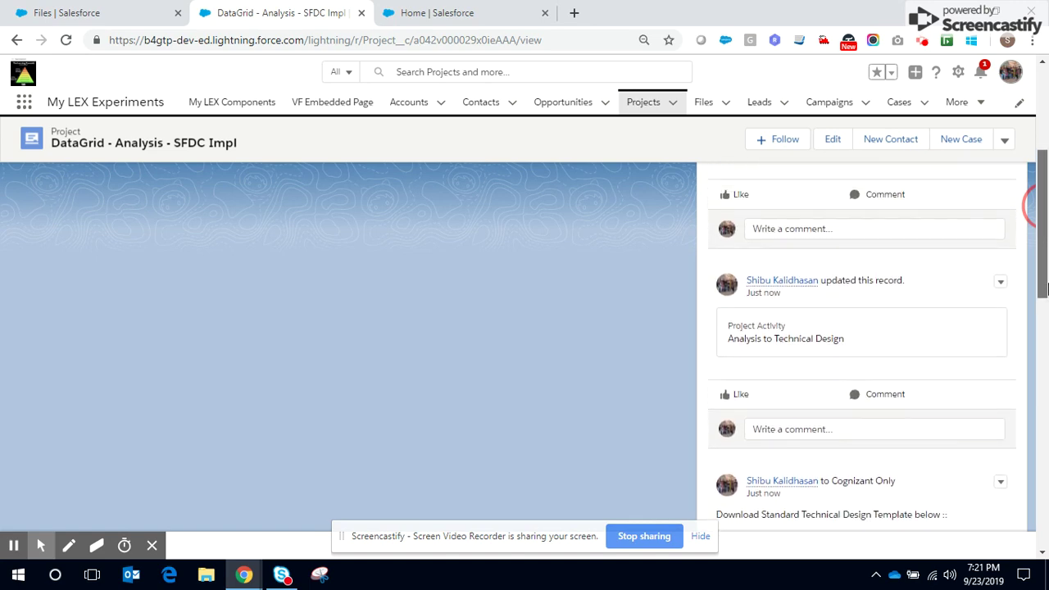
{"action": "left_click_drag", "start_coordinate": [1044, 256], "coordinate": [1024, 246]}
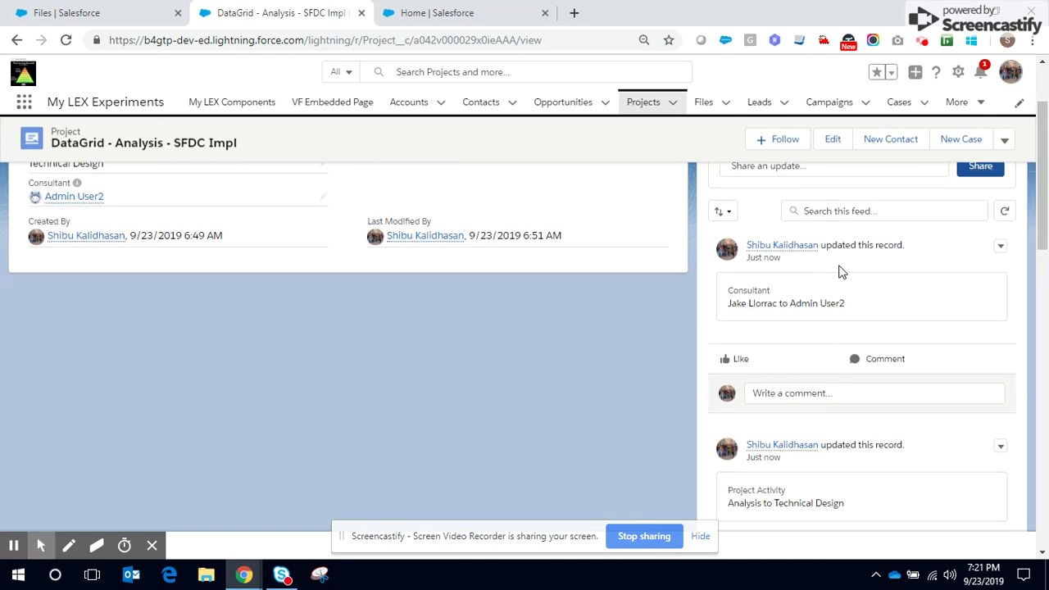
{"action": "mouse_move", "coordinate": [1044, 238]}
{"action": "left_mouse_down"}
{"action": "mouse_move", "coordinate": [1044, 307]}
{"action": "mouse_move", "coordinate": [1044, 215]}
{"action": "left_mouse_up"}
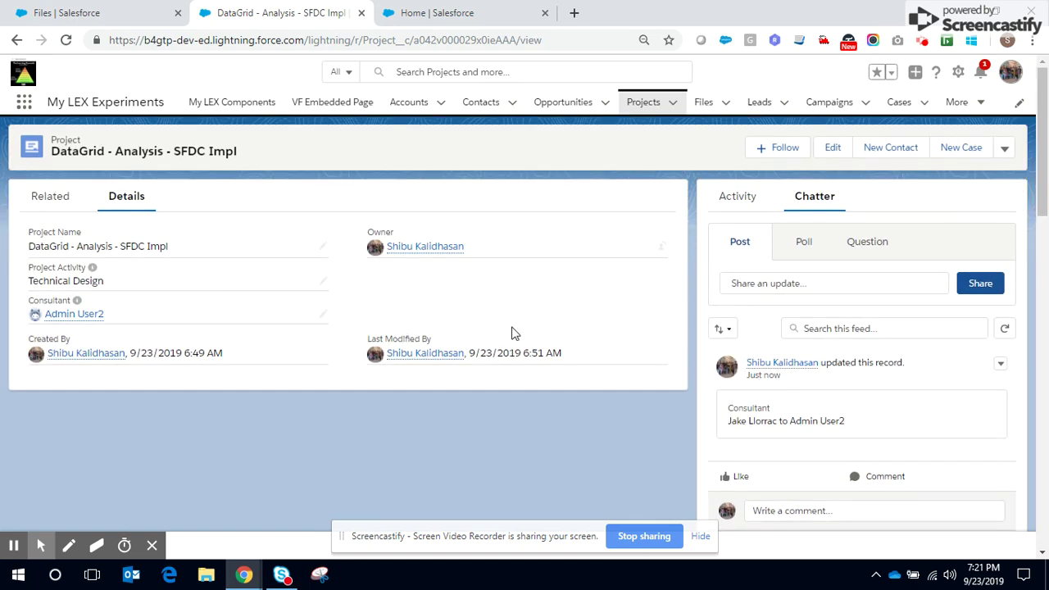